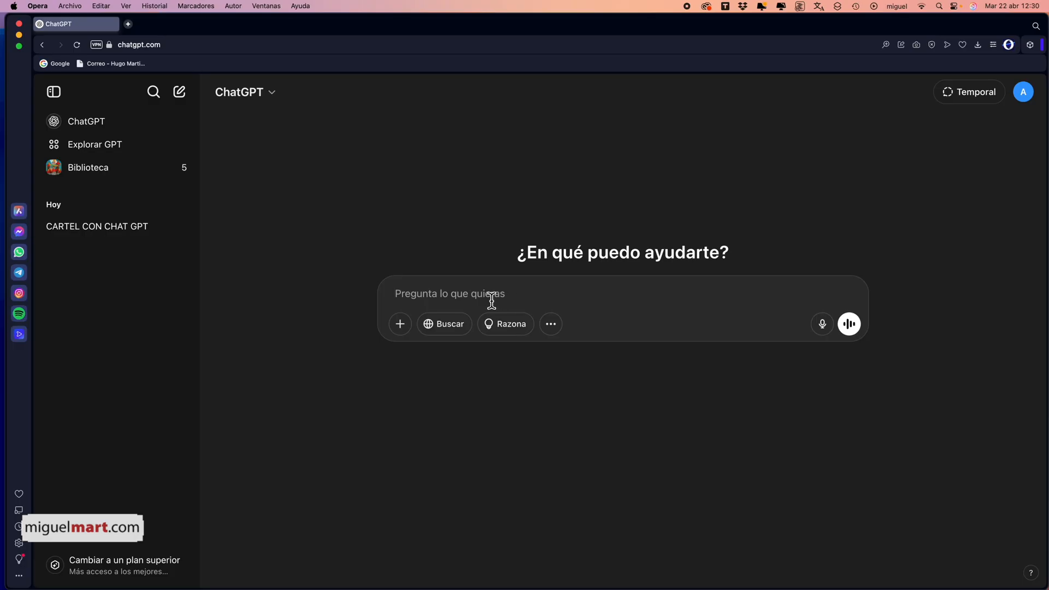
# Submit the prepared prompt for a vertical 16:9 Instagram image of a miniature marketing office with about 10 figures among giant social-media objects.
pyautogui.press('super+v')
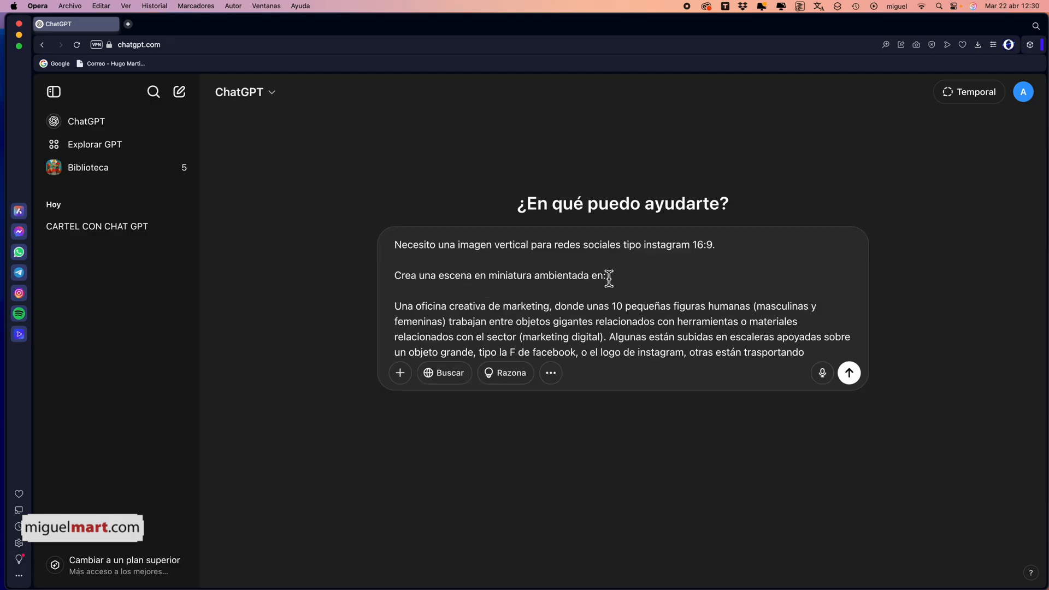
pyautogui.scroll(-3, 609, 278)
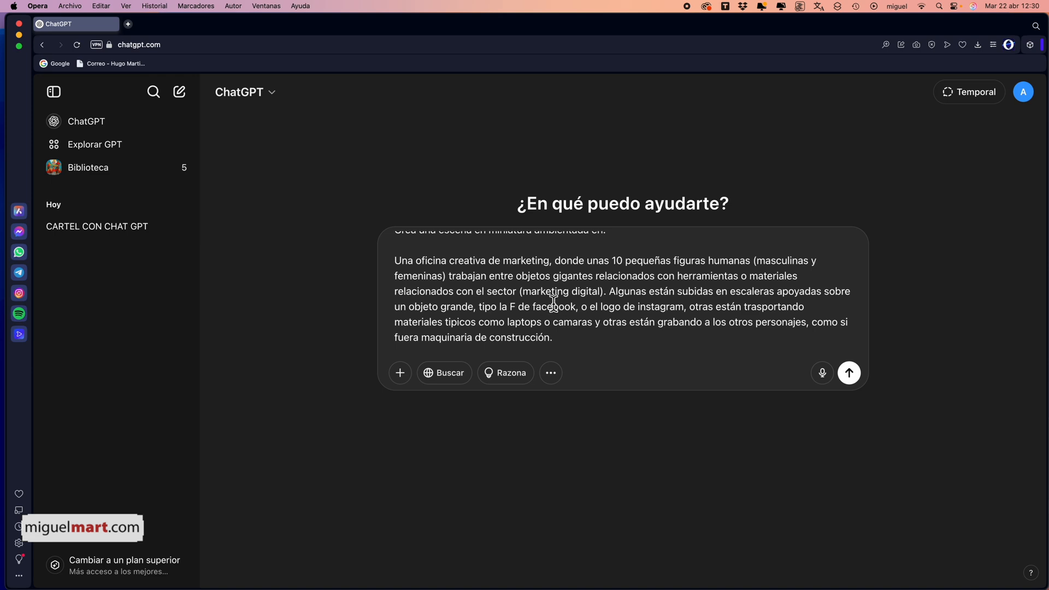
pyautogui.scroll(1, 607, 344)
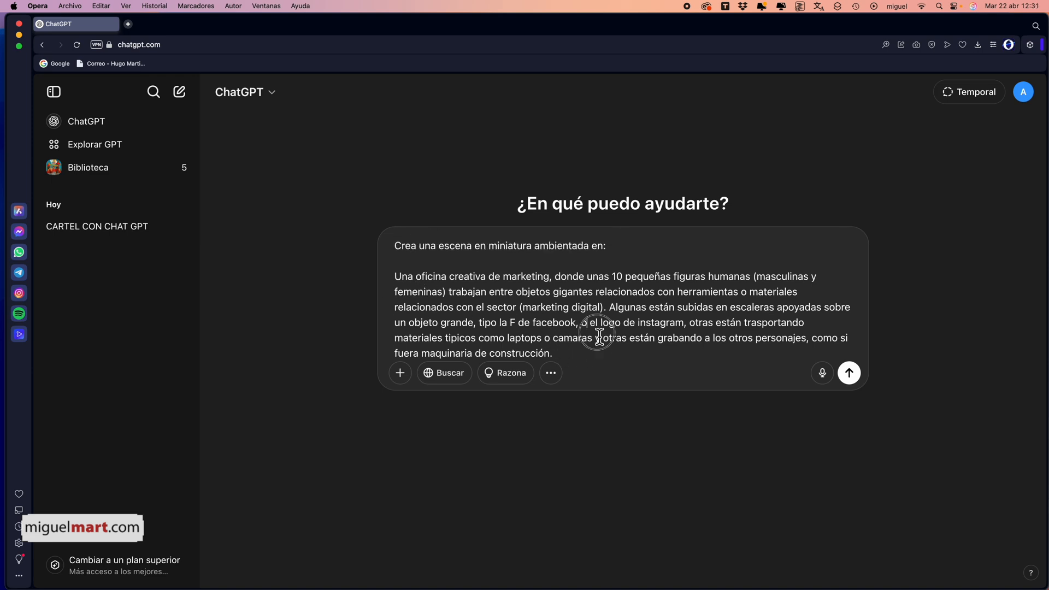
pyautogui.moveTo(558, 354); pyautogui.dragTo(419, 276)
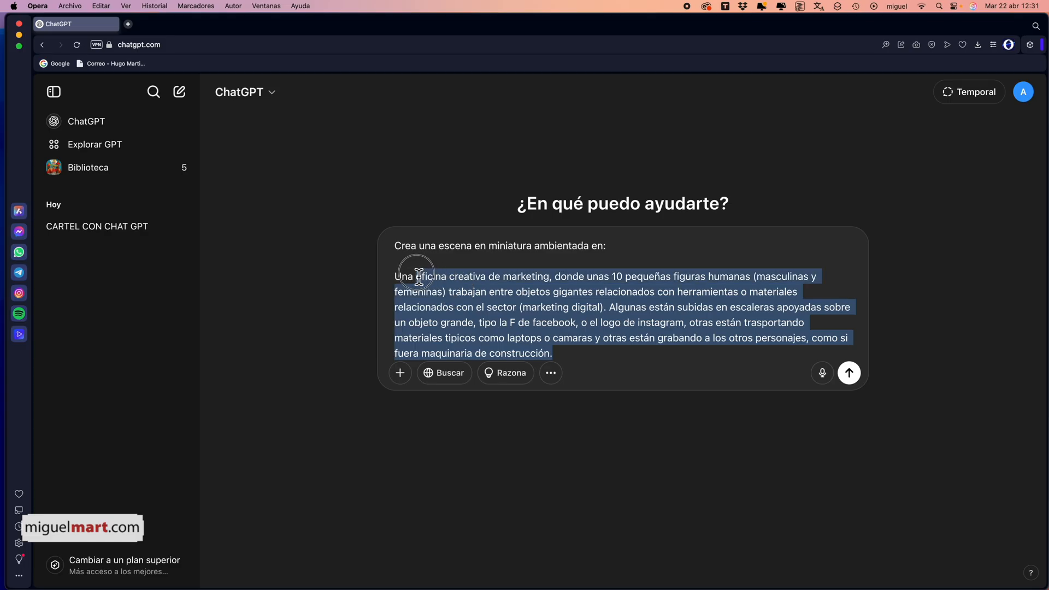
pyautogui.click(568, 293)
pyautogui.scroll(-2, 578, 294)
pyautogui.scroll(-5, 579, 295)
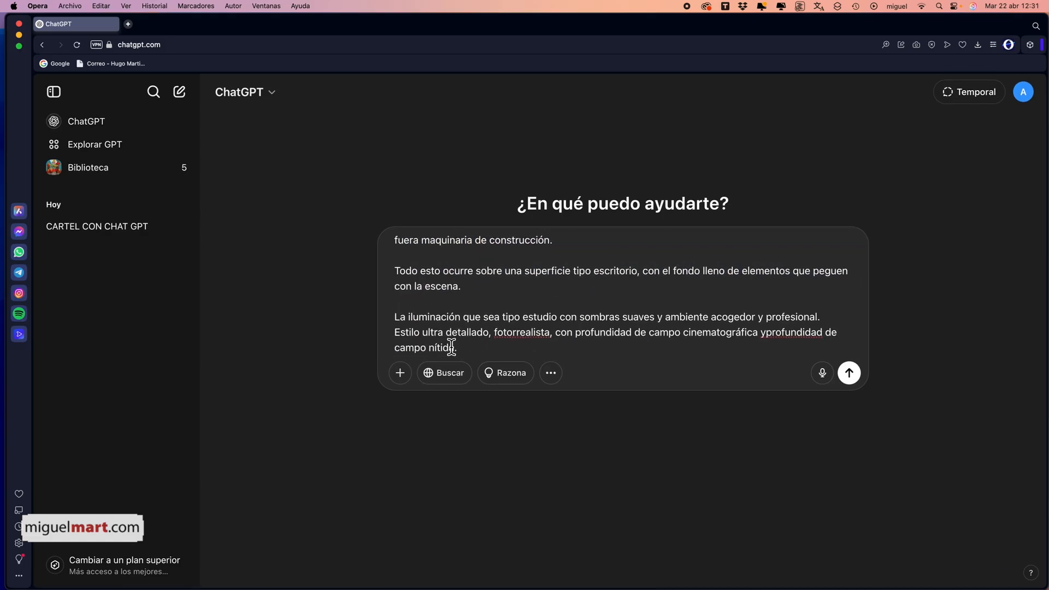
pyautogui.click(850, 375)
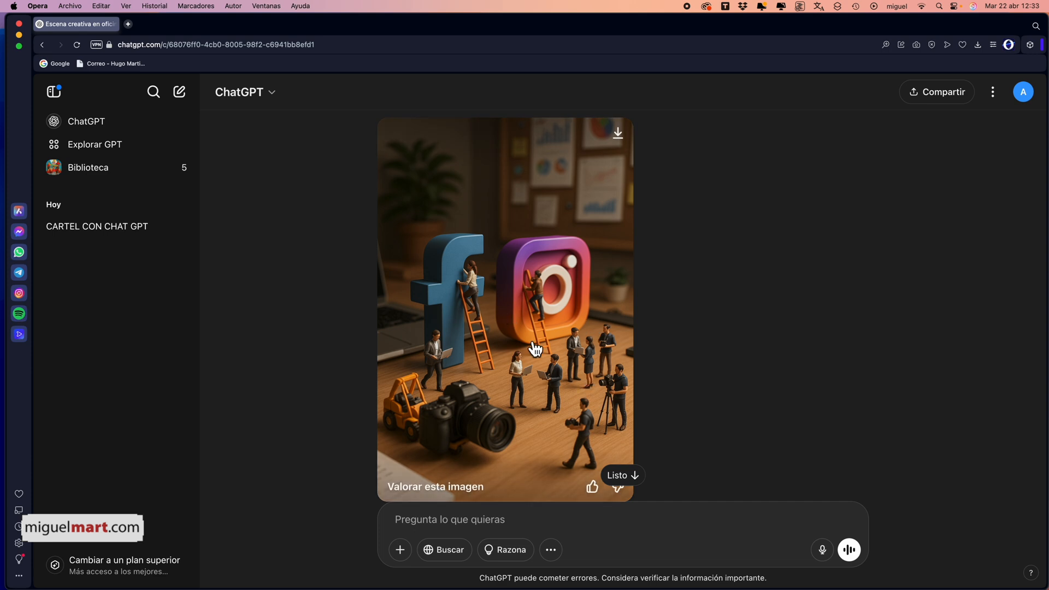
# View the generated marketing office image enlarged, close the view and download the image.
pyautogui.click(540, 354)
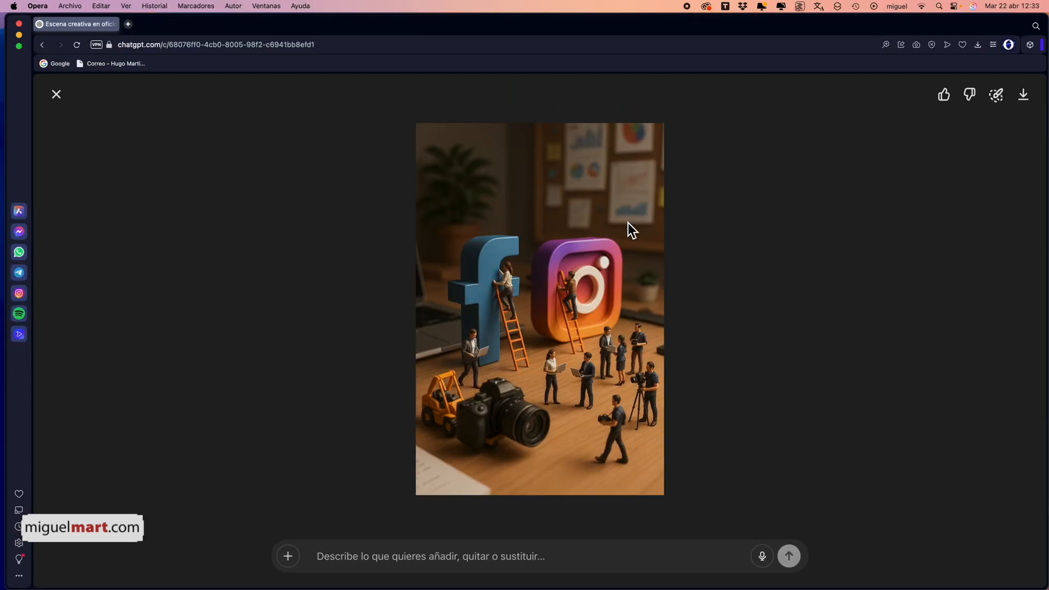
pyautogui.press('Escape')
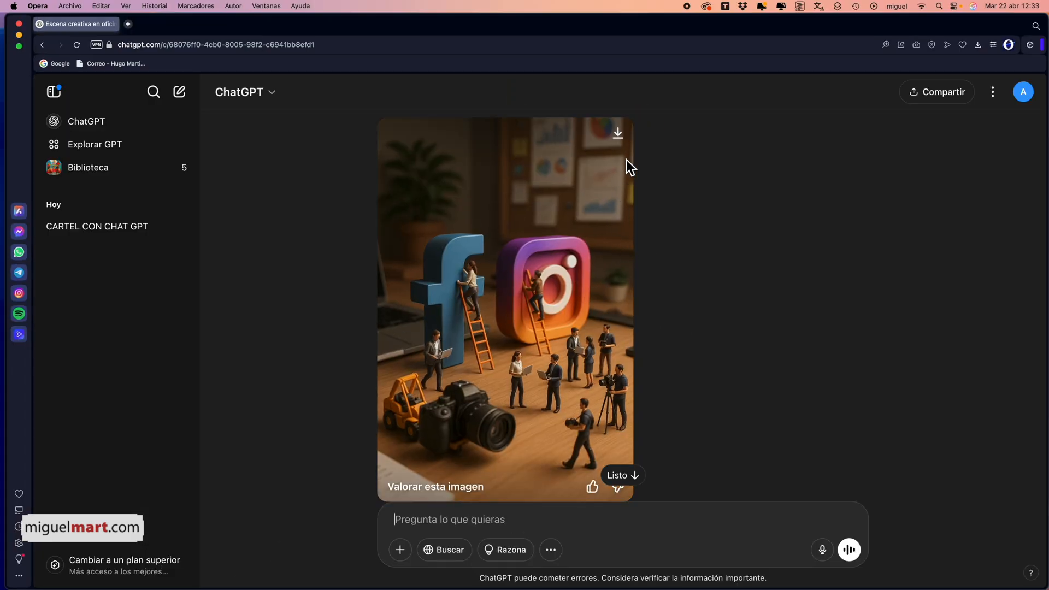
pyautogui.click(619, 136)
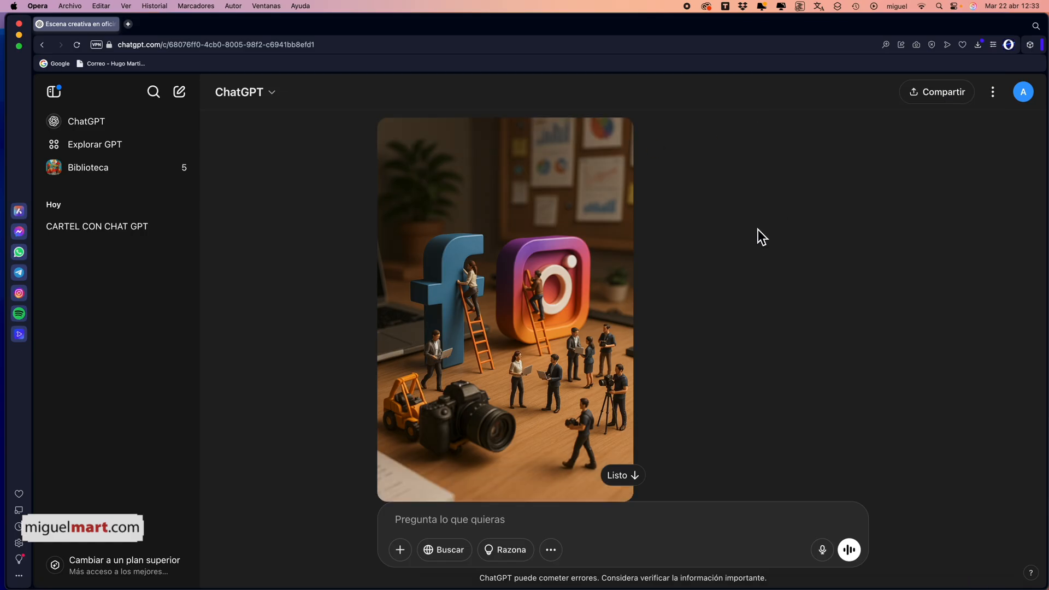
# Submit the prepared prompt for a miniature scene of construction workers building a pizza in a cozy kitchen with wood-fired oven and tomatoes.
pyautogui.scroll(-3, 731, 430)
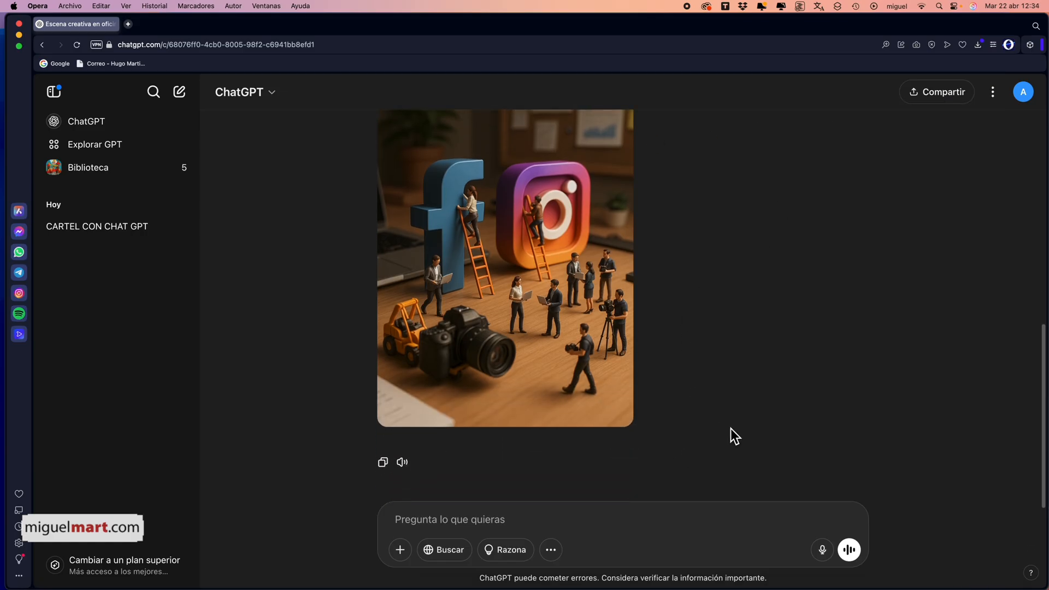
pyautogui.scroll(1, 731, 430)
pyautogui.scroll(-2, 731, 430)
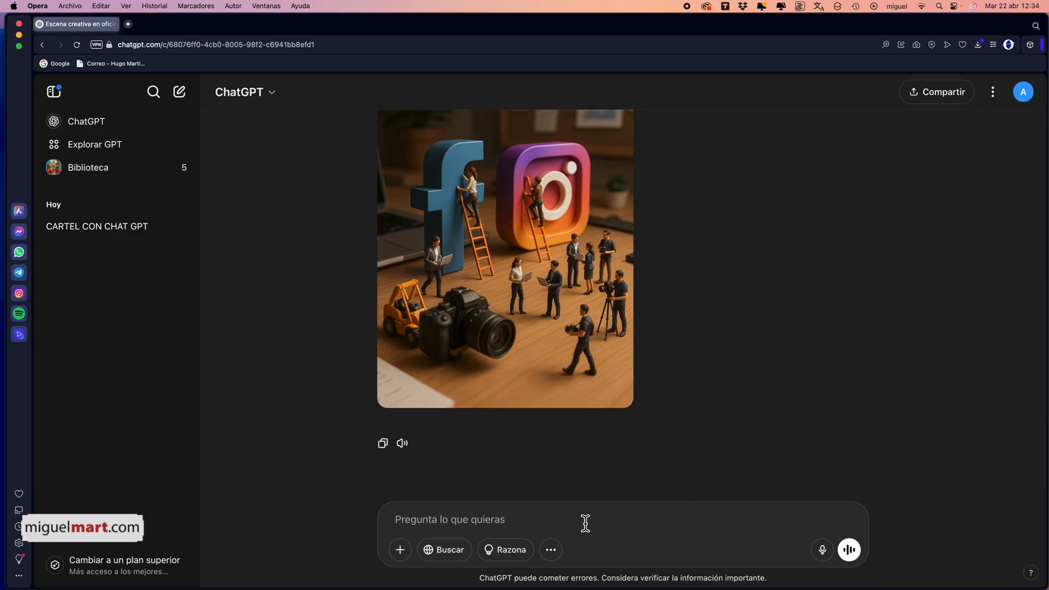
pyautogui.press('super+v')
pyautogui.scroll(-6, 543, 446)
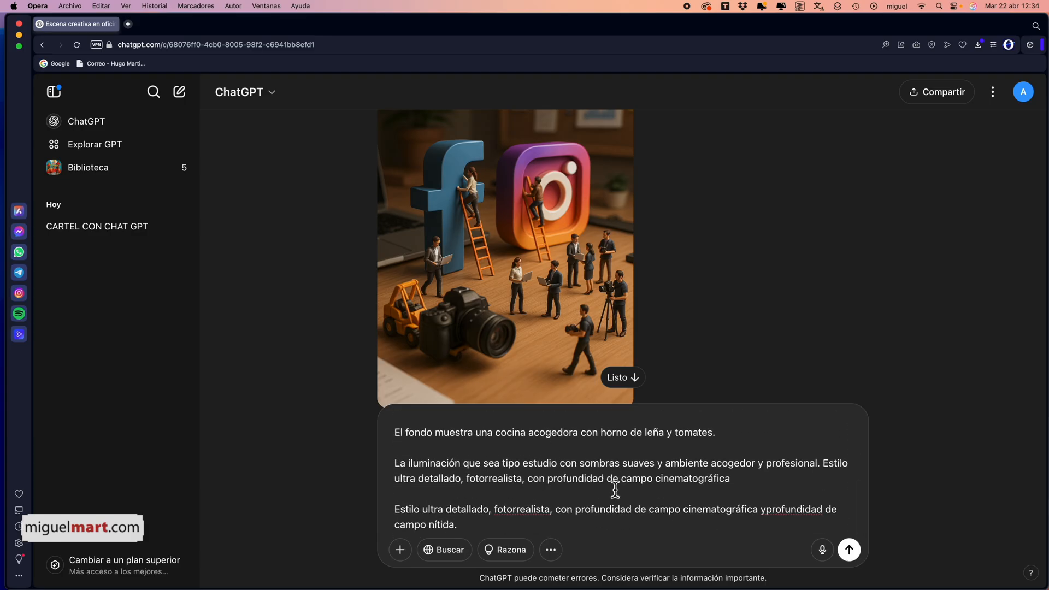
pyautogui.press('Return')
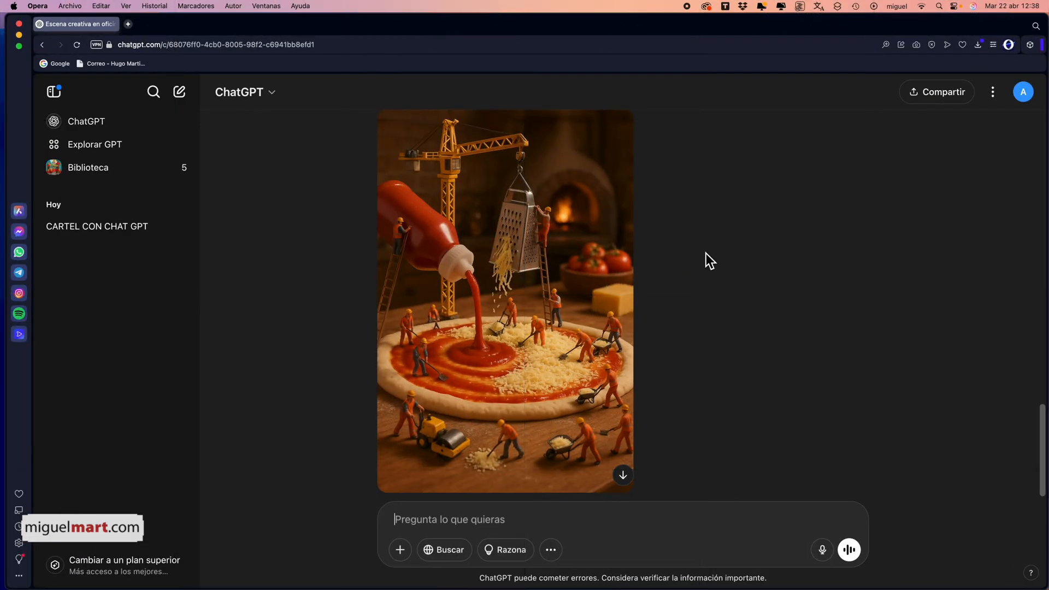
# Open the pizza image, attach Logo MM.jpg from the desktop and enter the marketing office prompt asking for a large red mug with that logo.
pyautogui.click(537, 308)
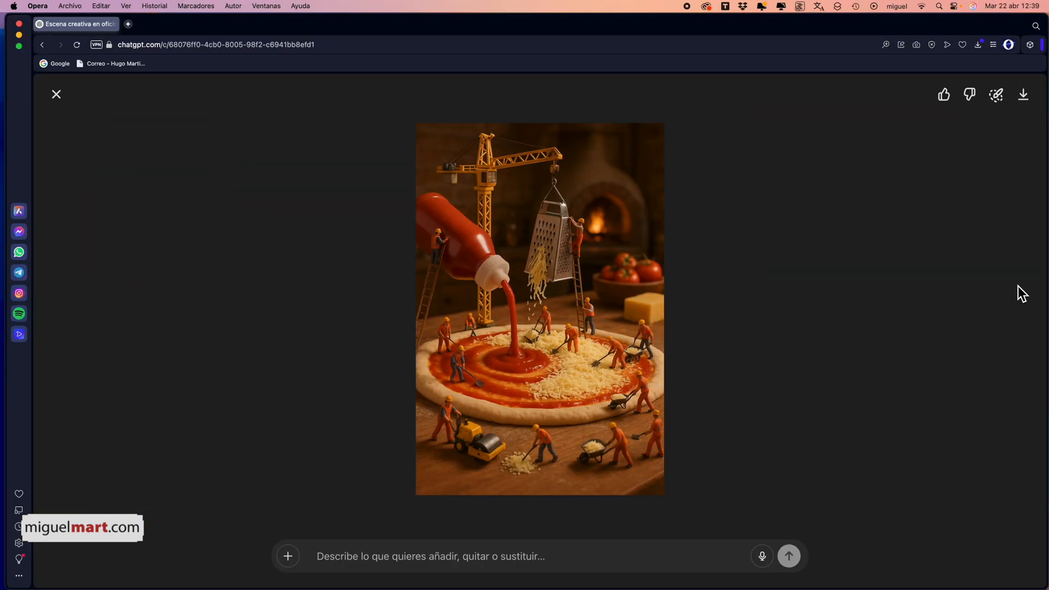
pyautogui.moveTo(1047, 290); pyautogui.dragTo(954, 295)
pyautogui.click(1008, 156)
pyautogui.press('space')
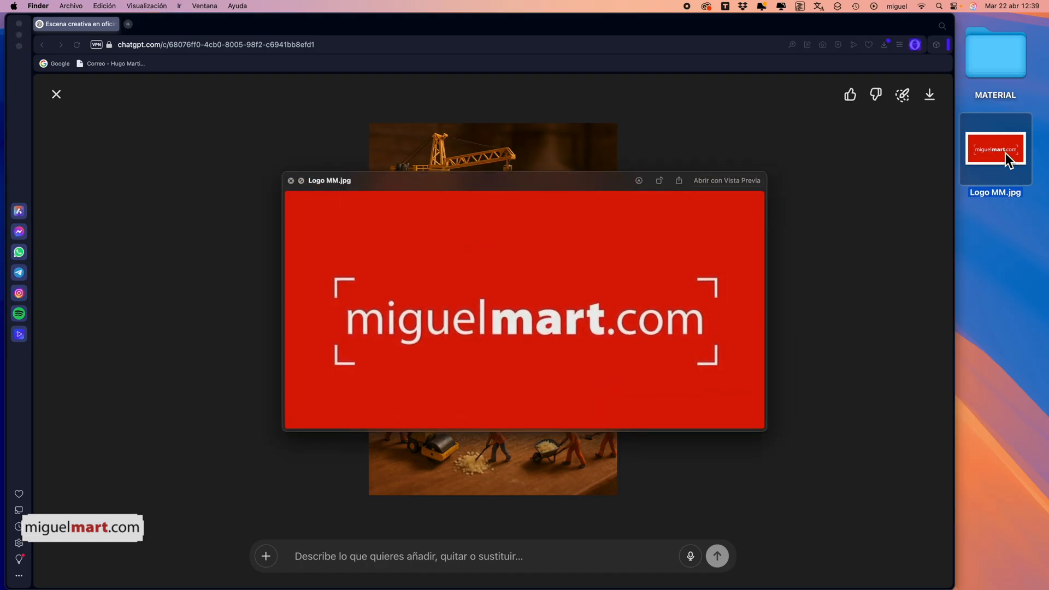
pyautogui.press('space')
pyautogui.moveTo(1007, 155); pyautogui.dragTo(612, 534)
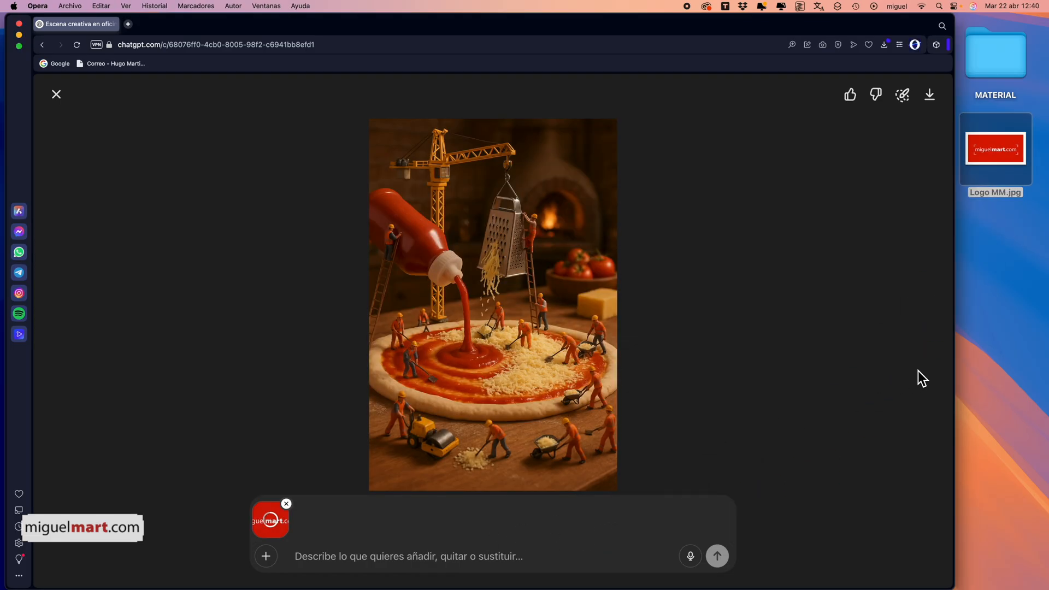
pyautogui.moveTo(958, 370); pyautogui.dragTo(1012, 387)
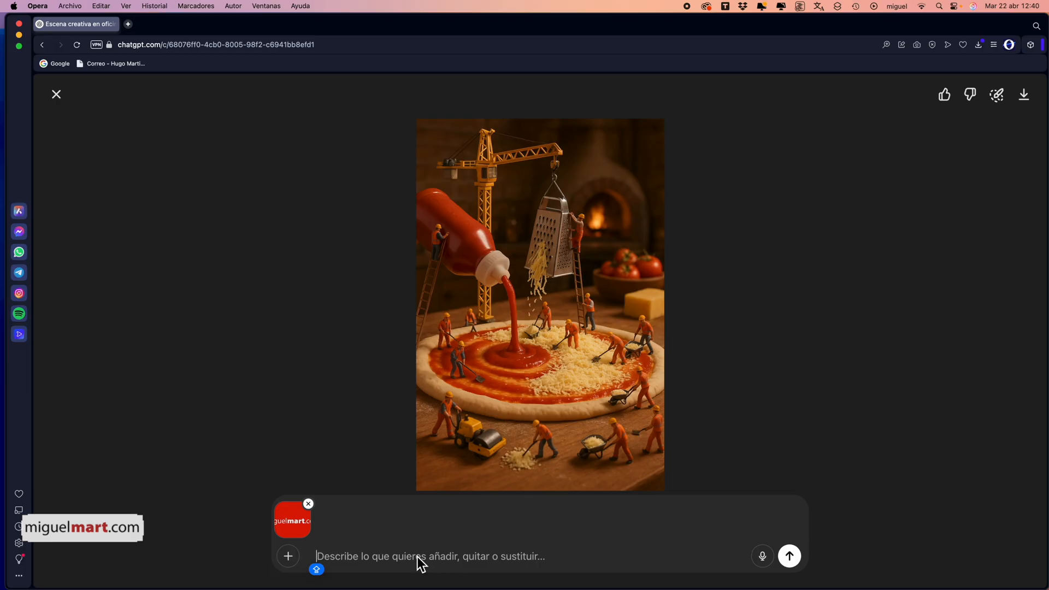
pyautogui.press('super+v')
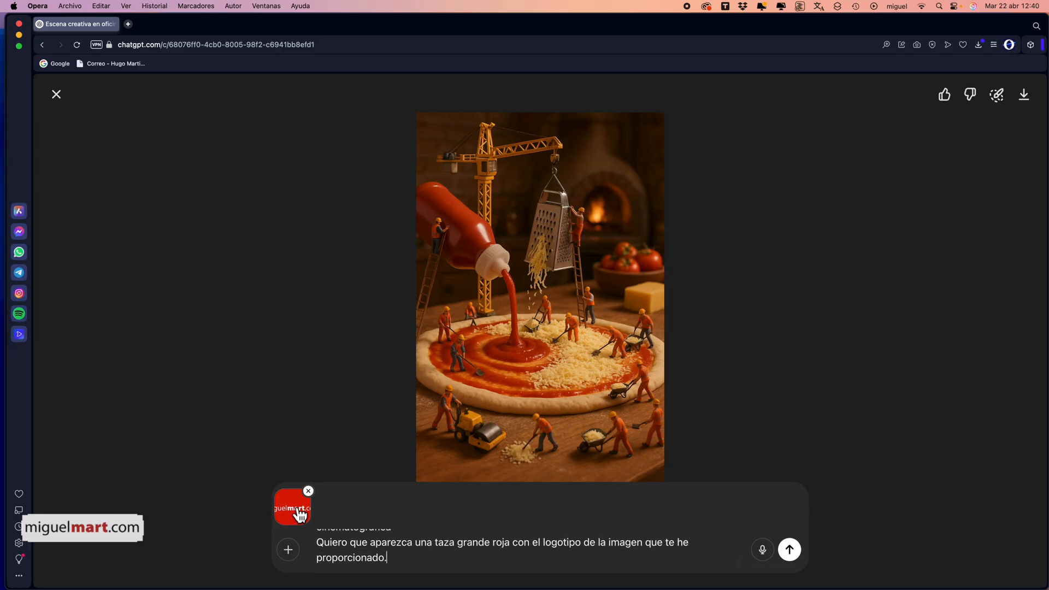
pyautogui.press('capslock')
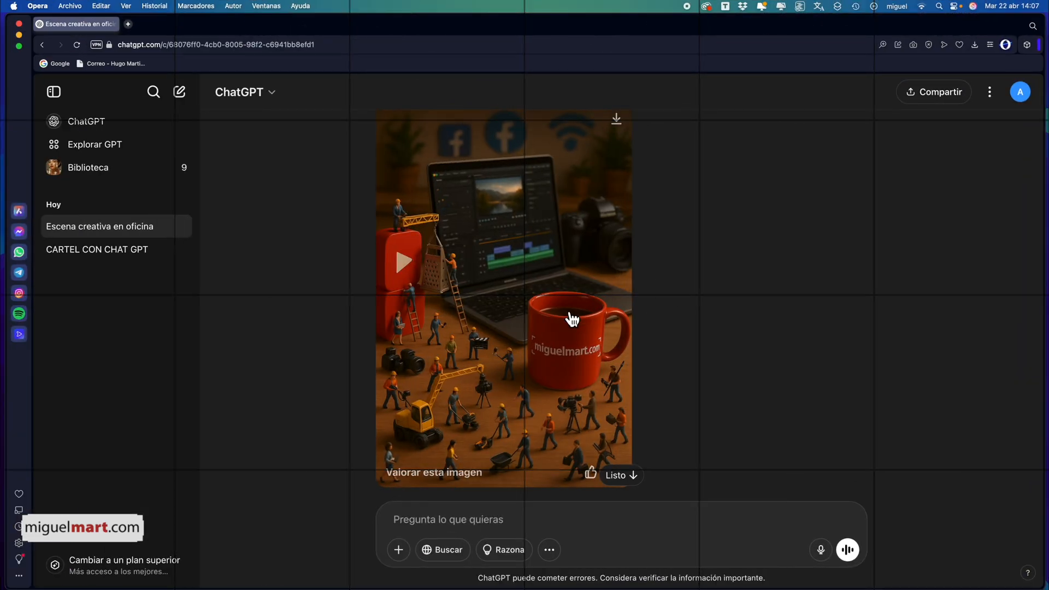
# Examine the generated image with the red logo mug and compare it with the earlier images and prompts in the conversation.
pyautogui.click(514, 290)
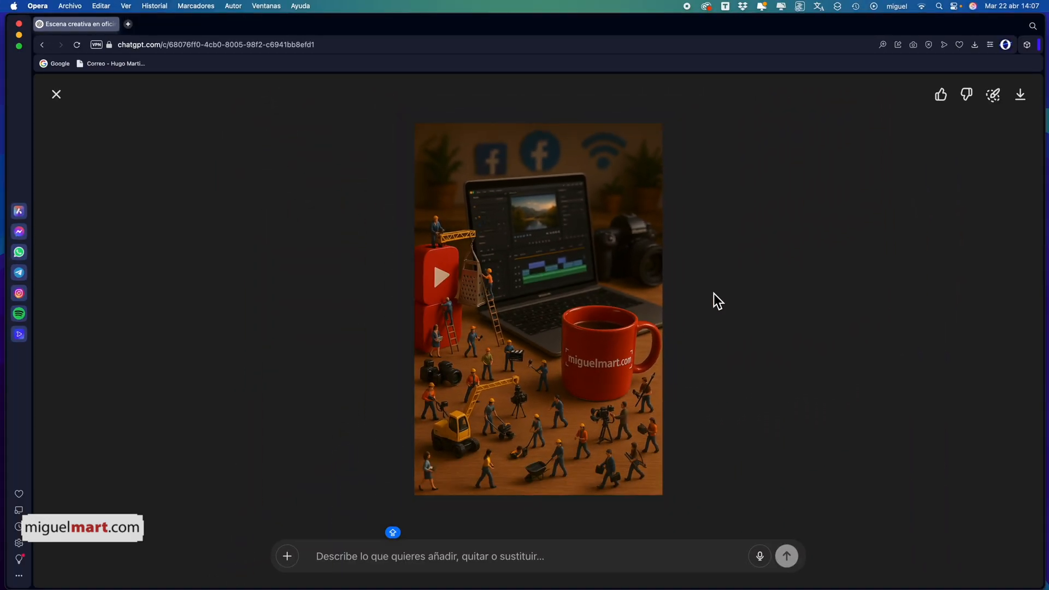
pyautogui.click(708, 297)
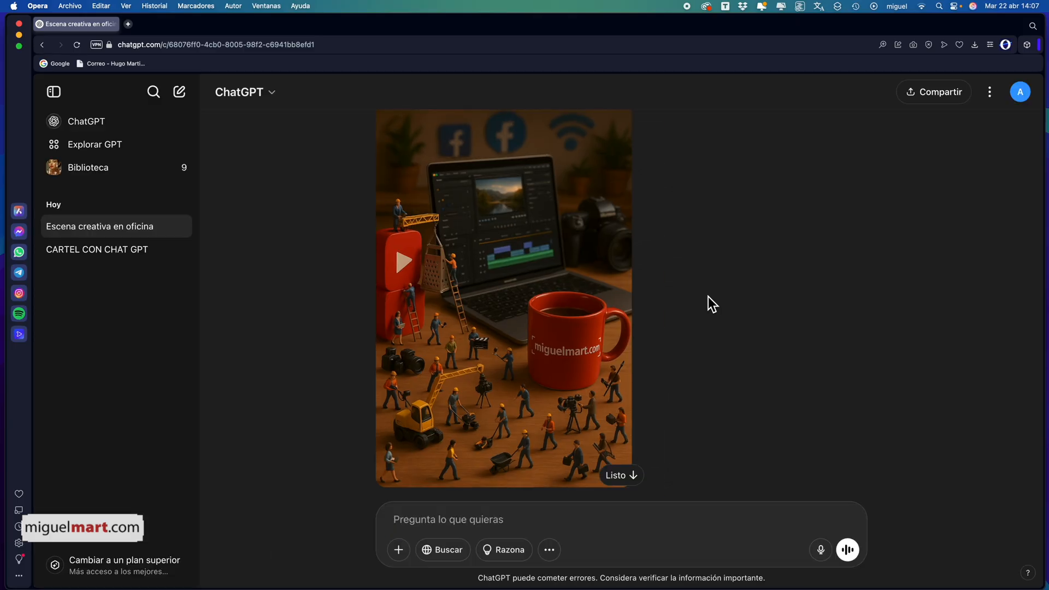
pyautogui.scroll(20, 705, 304)
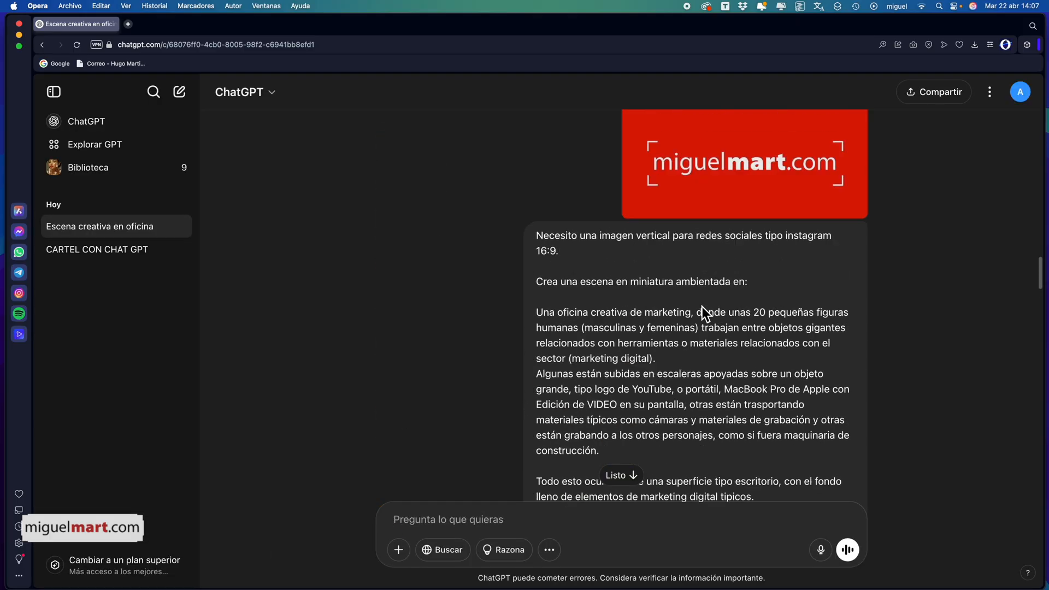
pyautogui.scroll(1, 702, 307)
pyautogui.scroll(-2, 702, 307)
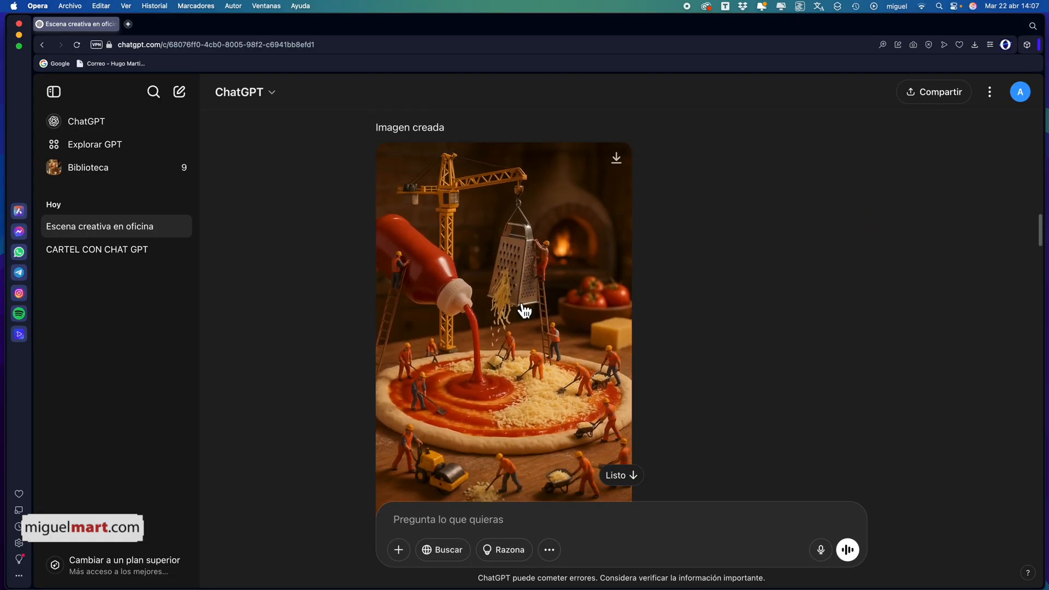
pyautogui.scroll(10, 700, 329)
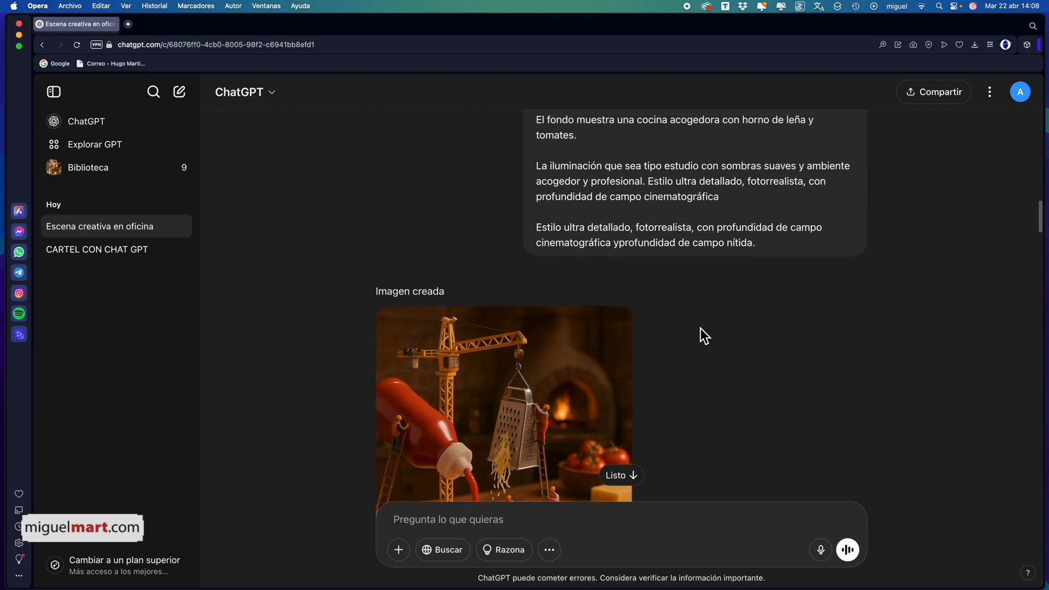
pyautogui.scroll(3, 701, 329)
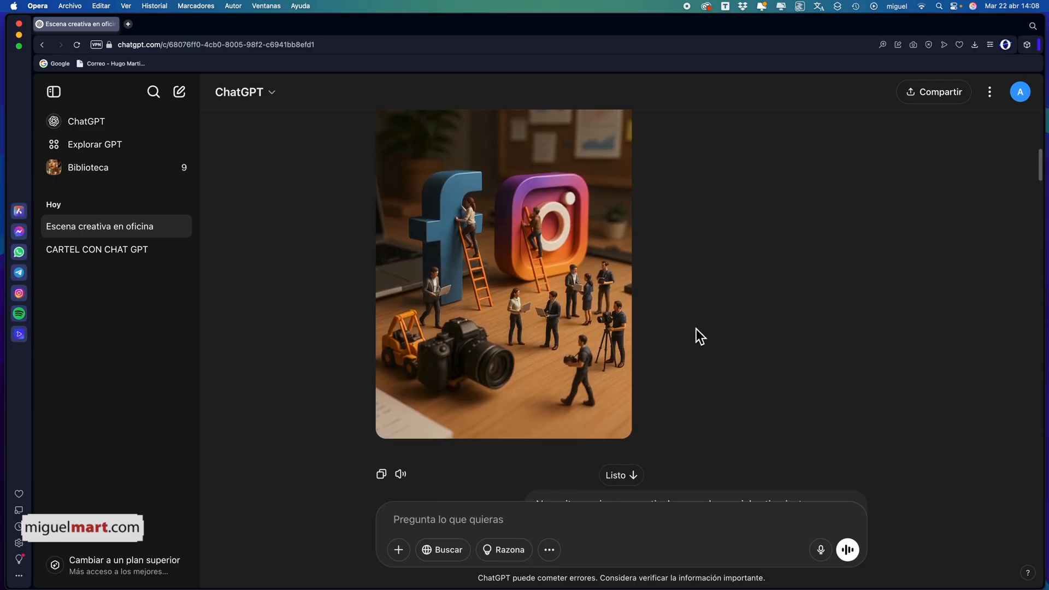
pyautogui.scroll(-10, 688, 335)
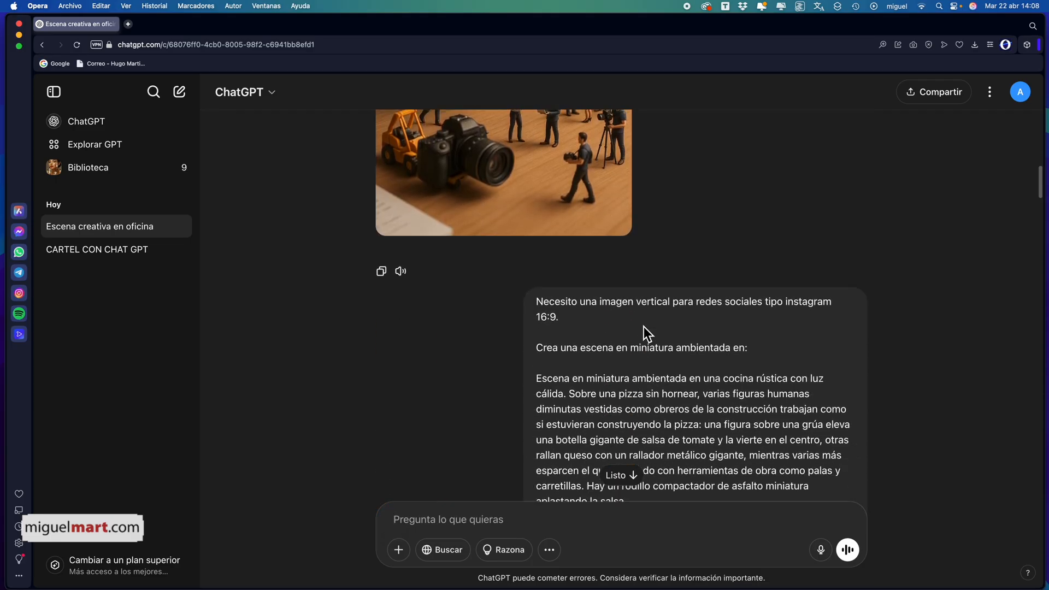
pyautogui.scroll(-5, 646, 328)
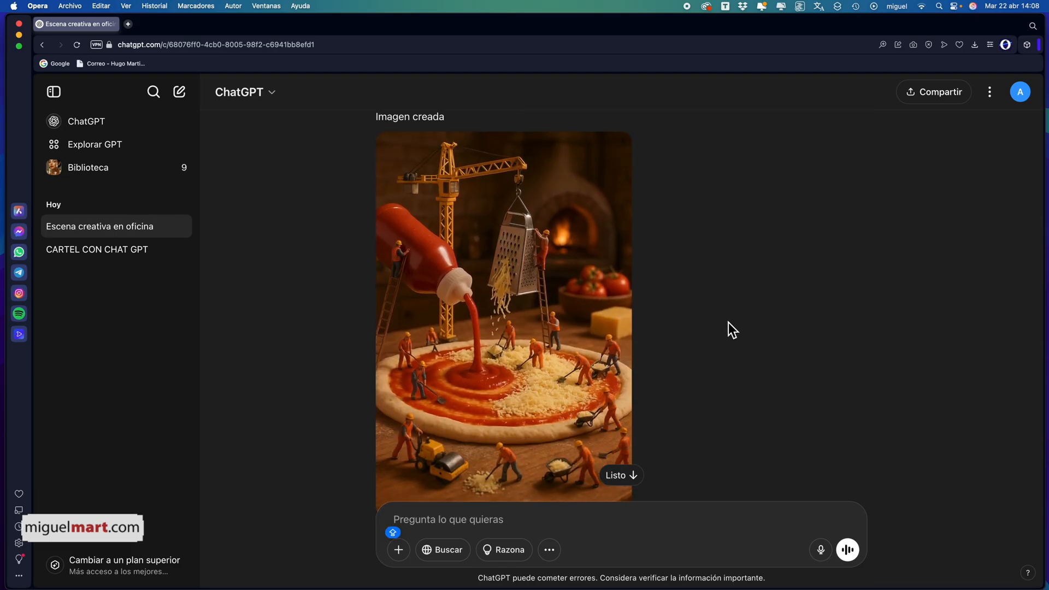
pyautogui.scroll(-3, 733, 330)
pyautogui.scroll(-8, 729, 322)
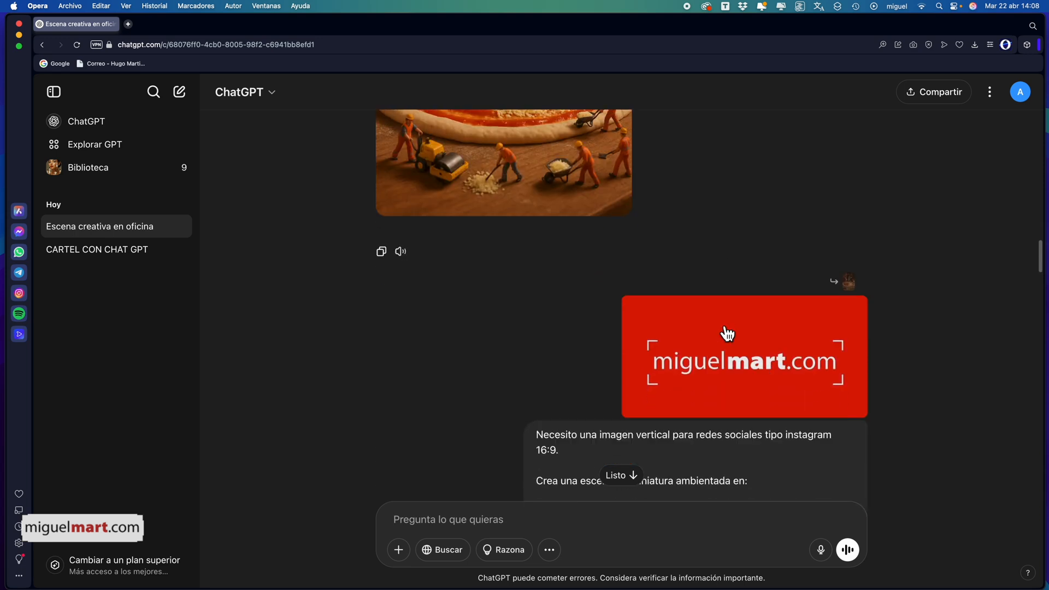
pyautogui.scroll(-10, 727, 334)
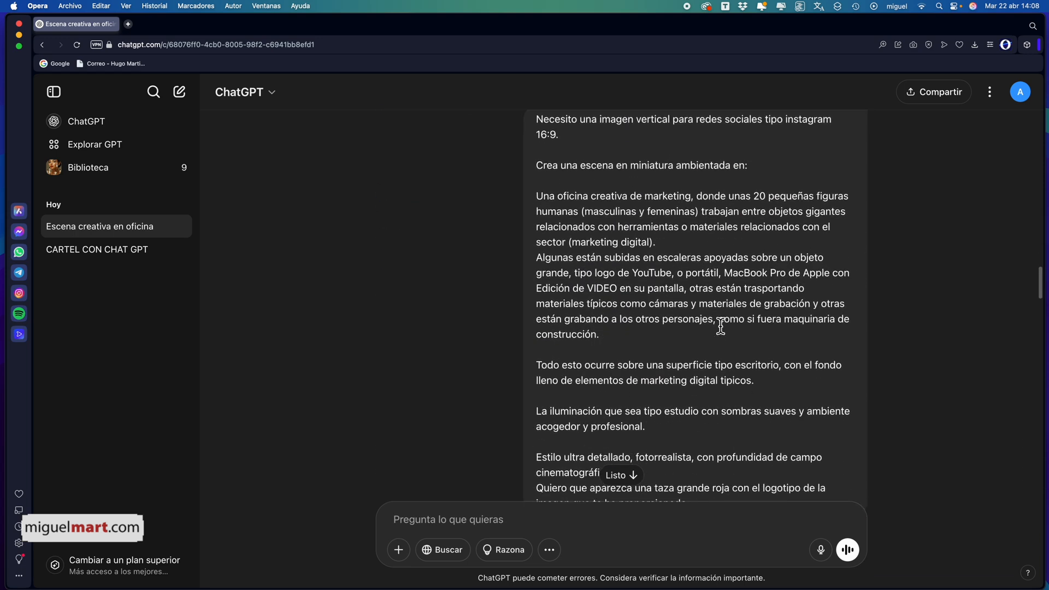
pyautogui.scroll(-2, 720, 324)
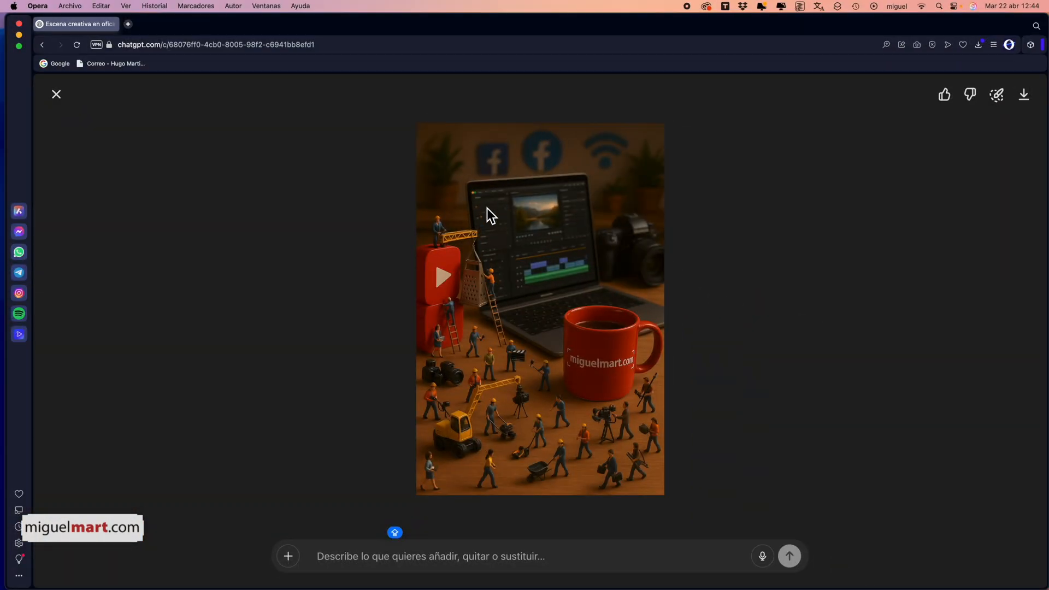
# Close the enlarged mug image and switch to Brave to view the ChatGPT conversation containing the miniature watchmakers image and its request.
pyautogui.click(746, 264)
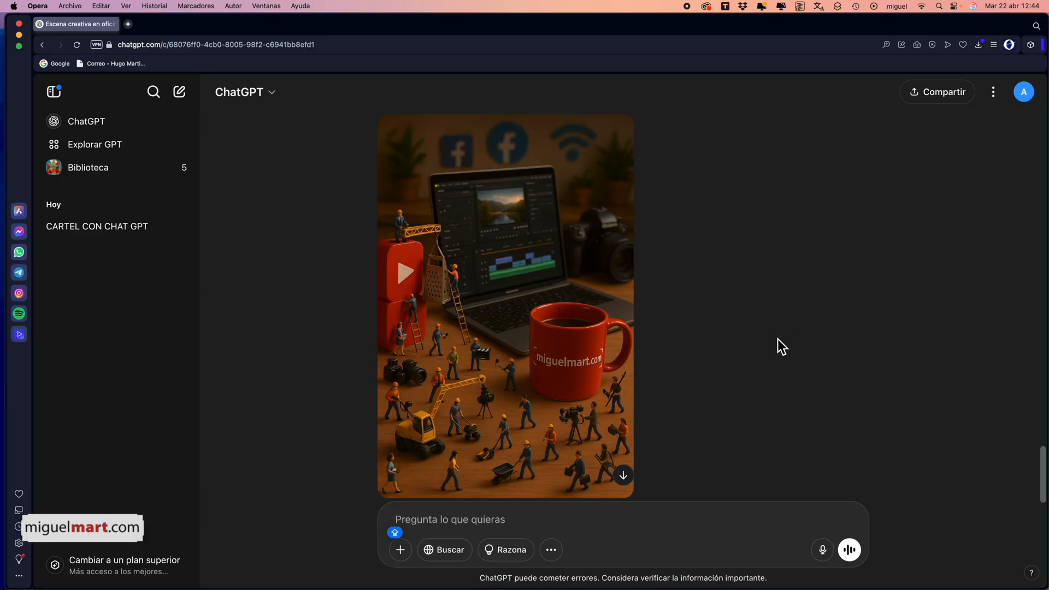
pyautogui.scroll(-1, 780, 334)
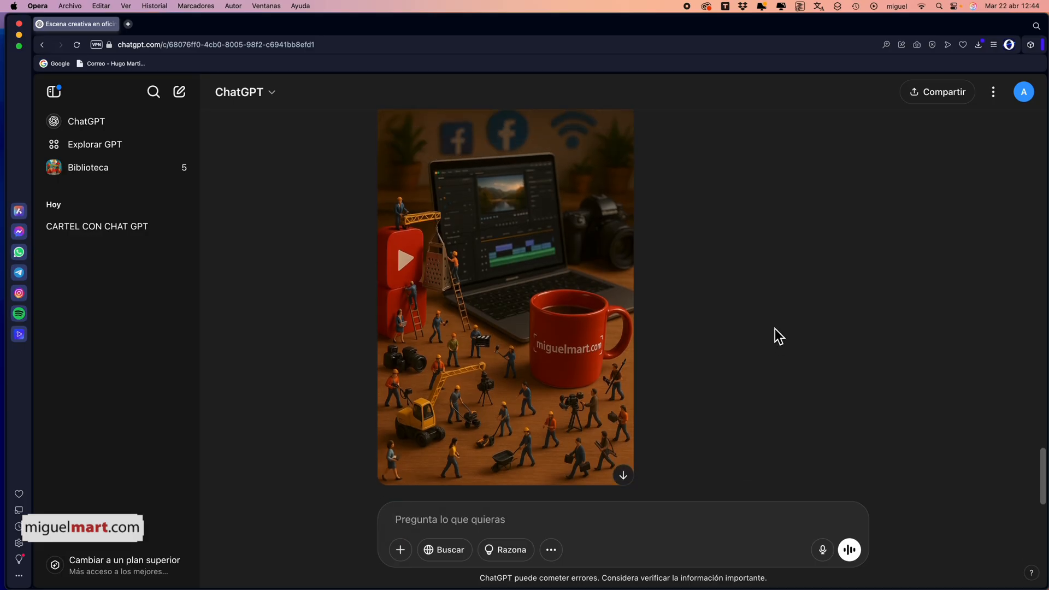
pyautogui.hotkey('ctrl', 'Left')
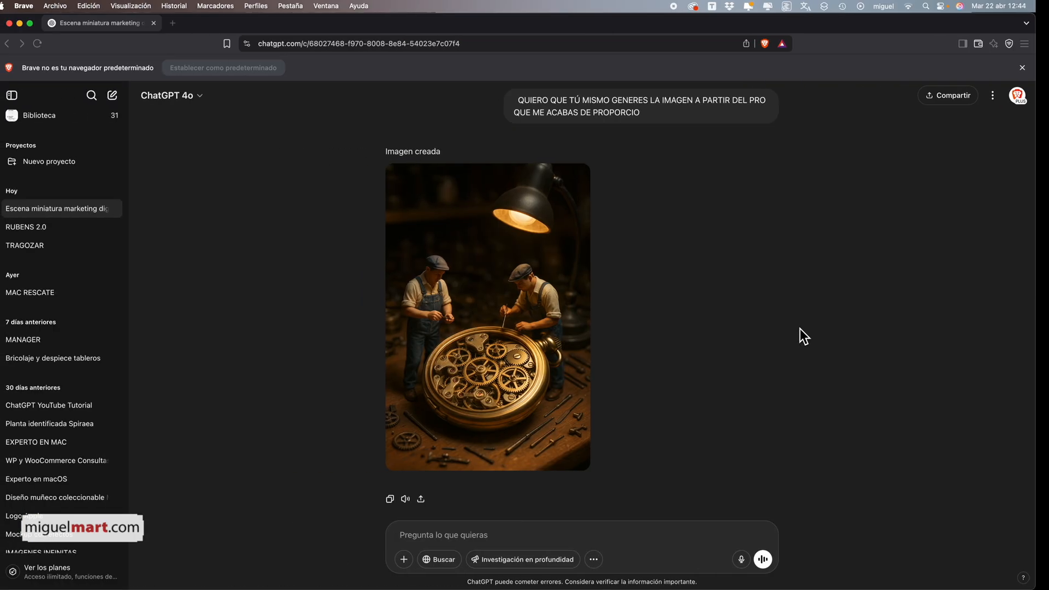
pyautogui.scroll(-1, 771, 291)
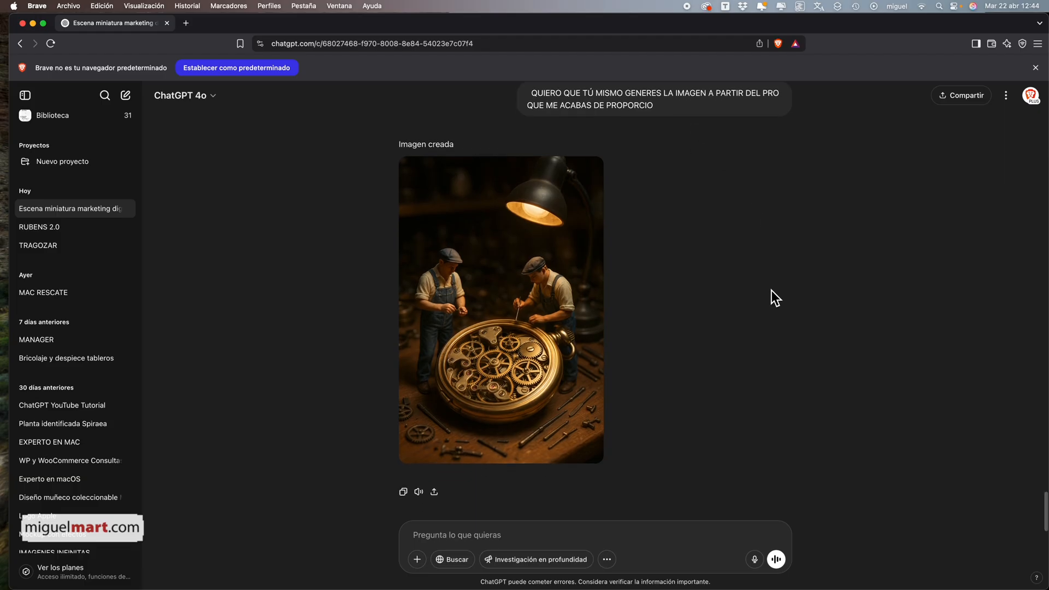
pyautogui.scroll(5, 563, 314)
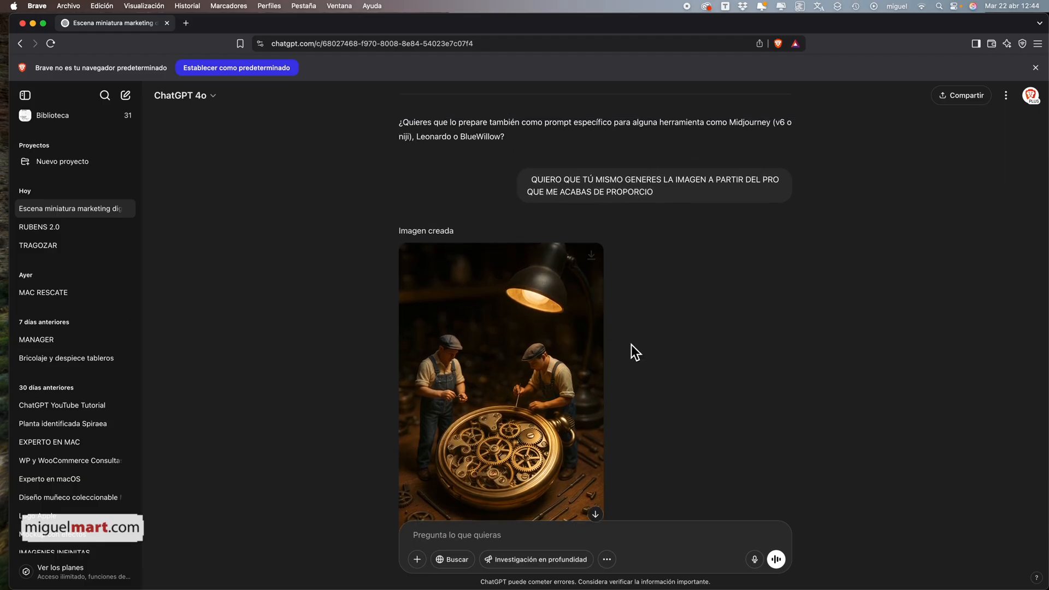
# Review the Spanish and English watchmaker prompts in the conversation and view the resulting miniature watchmakers image enlarged.
pyautogui.scroll(15, 631, 346)
pyautogui.scroll(12, 631, 345)
pyautogui.scroll(-20, 574, 363)
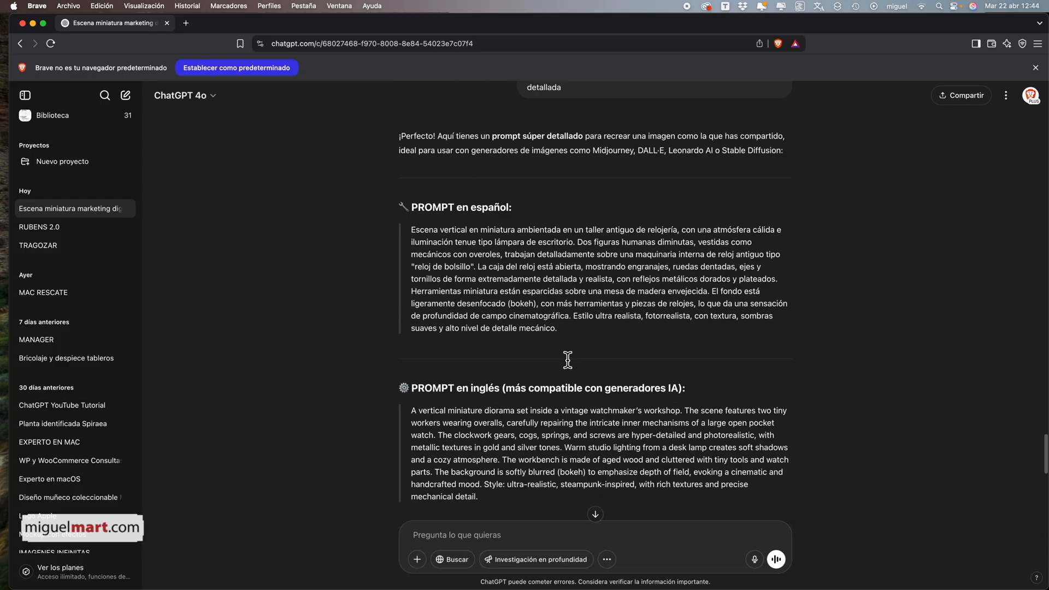
pyautogui.scroll(-10, 568, 359)
pyautogui.click(523, 333)
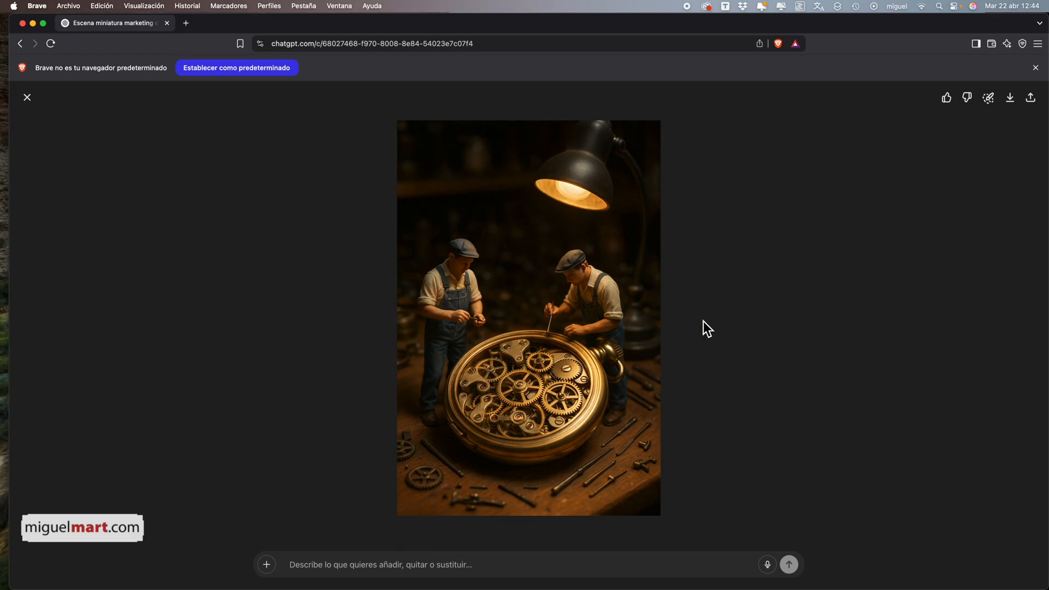
pyautogui.press('Escape')
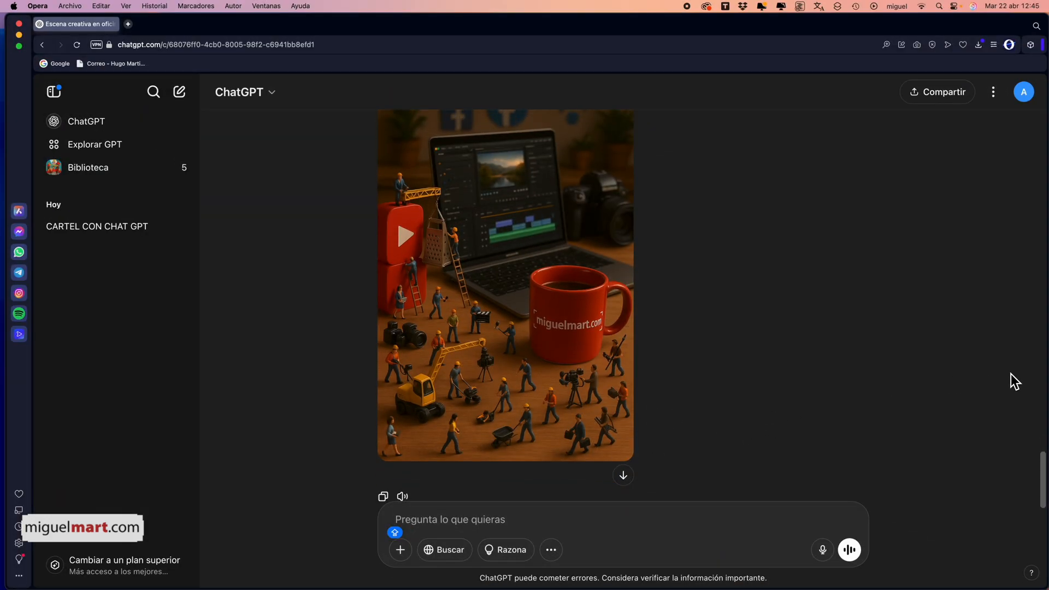
# In Opera, preview images.jpg from the desktop and attach it to a new message in the ChatGPT conversation with the red mug image.
pyautogui.moveTo(1045, 381); pyautogui.dragTo(922, 368)
pyautogui.click(1000, 160)
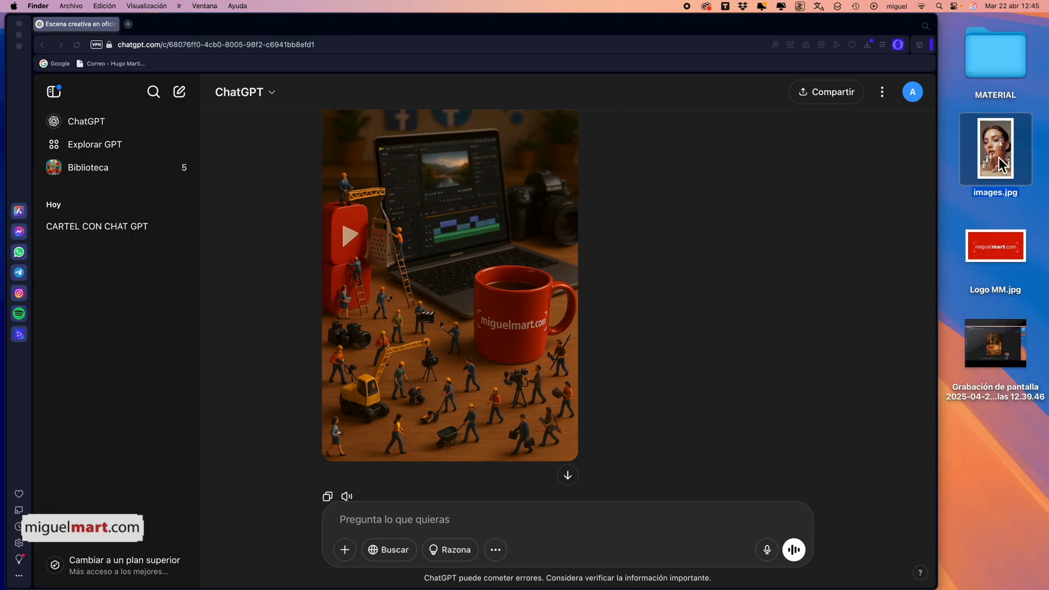
pyautogui.press('space')
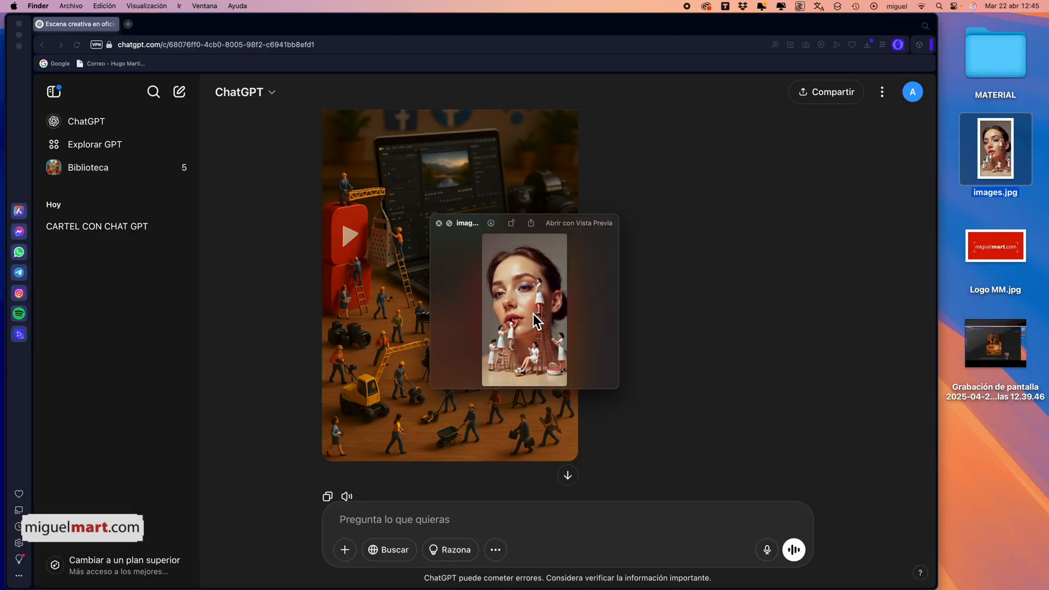
pyautogui.press('space')
pyautogui.moveTo(999, 149); pyautogui.dragTo(624, 530)
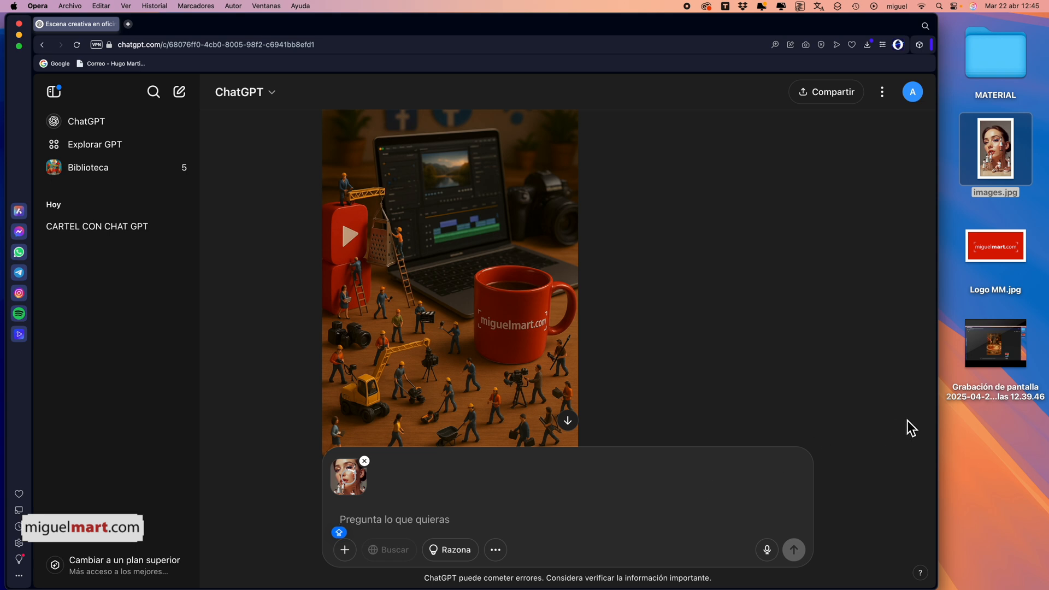
pyautogui.moveTo(938, 420); pyautogui.dragTo(1048, 421)
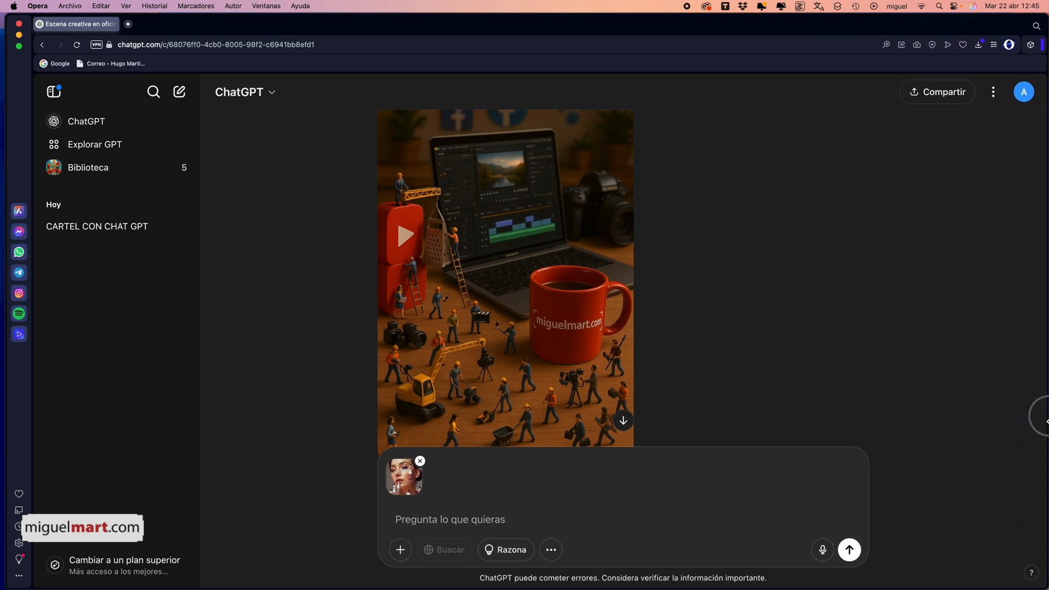
# Ask for an ultra-detailed prompt in Spanish describing the attached image, for creating similar images in ChatGPT, and follow the reply.
pyautogui.press('capslock')
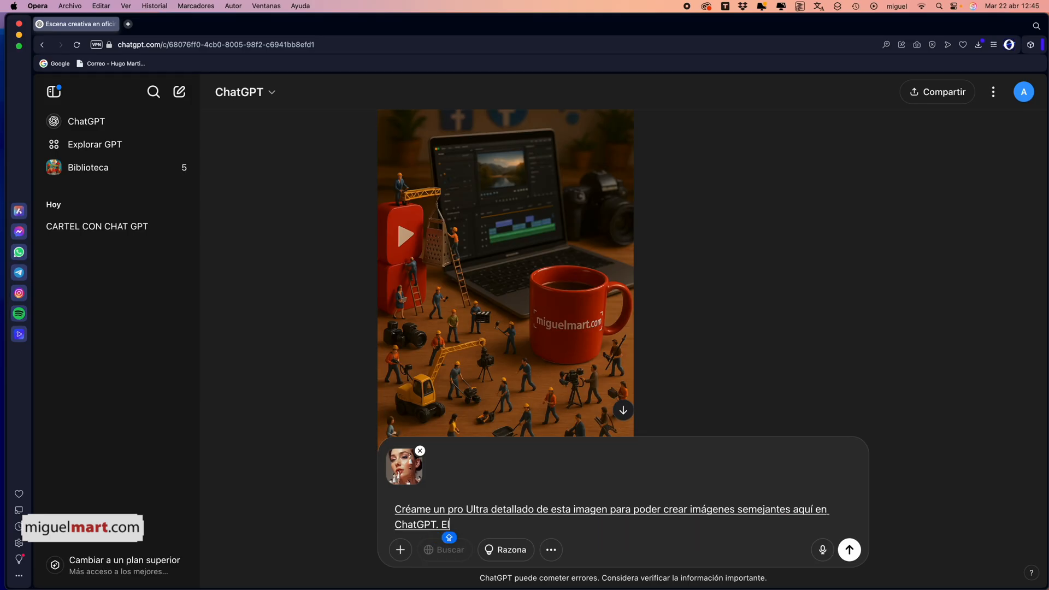
pyautogui.press('Escape')
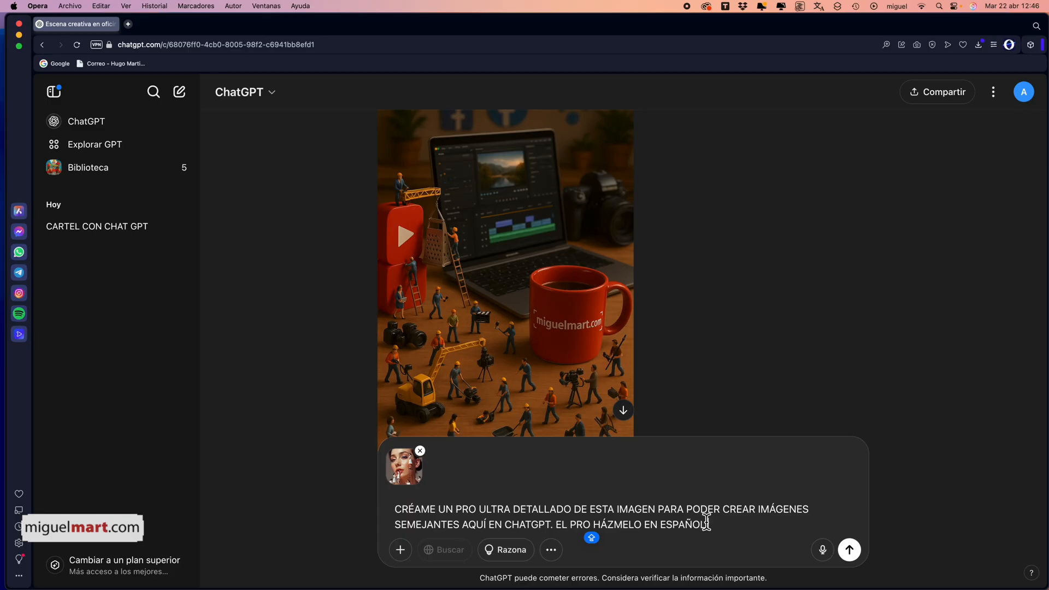
pyautogui.press('Return')
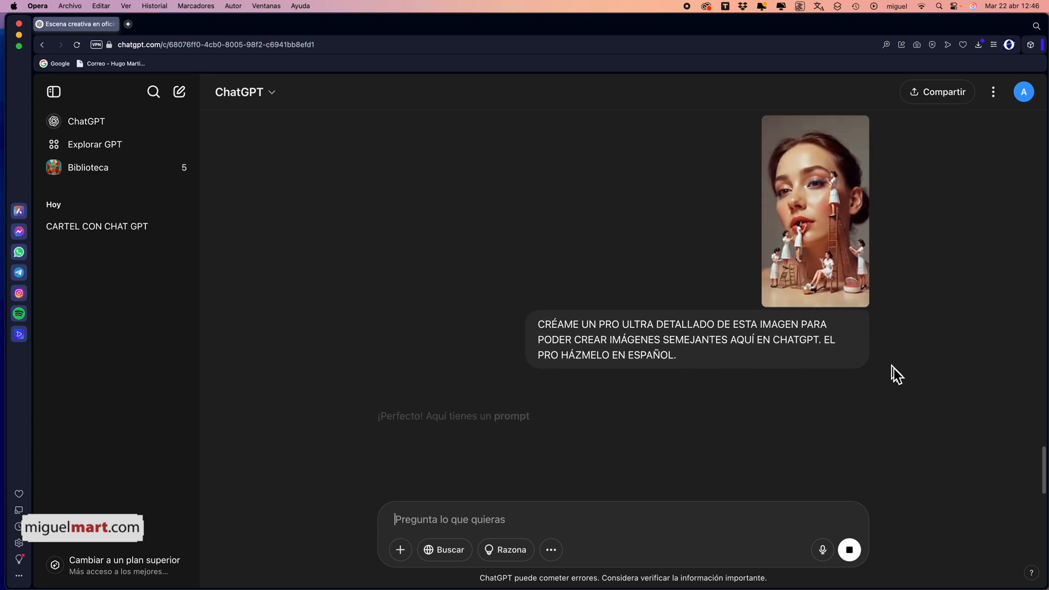
pyautogui.scroll(-5, 840, 306)
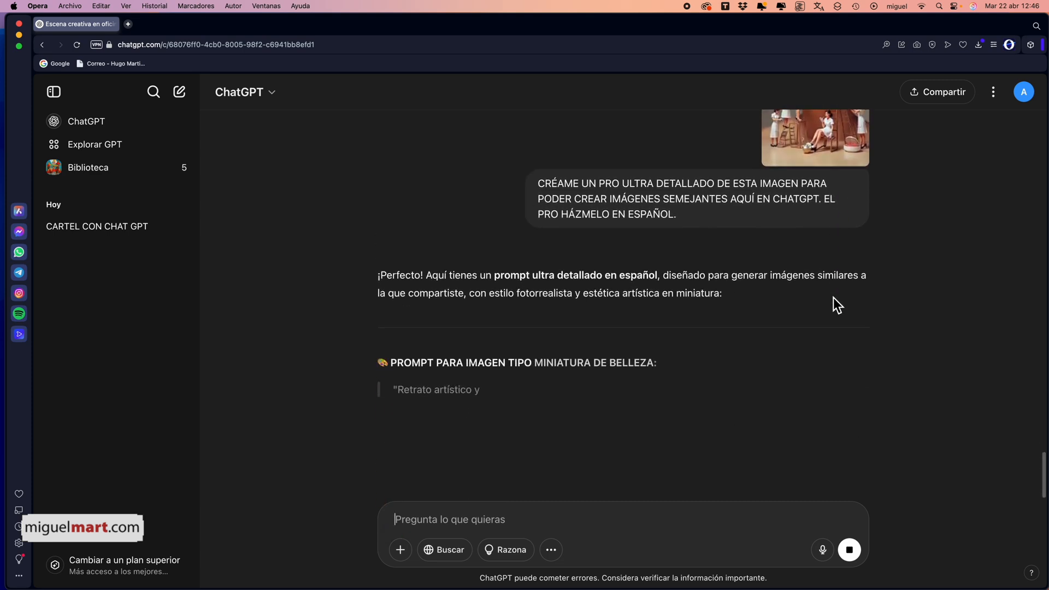
pyautogui.scroll(-1, 831, 295)
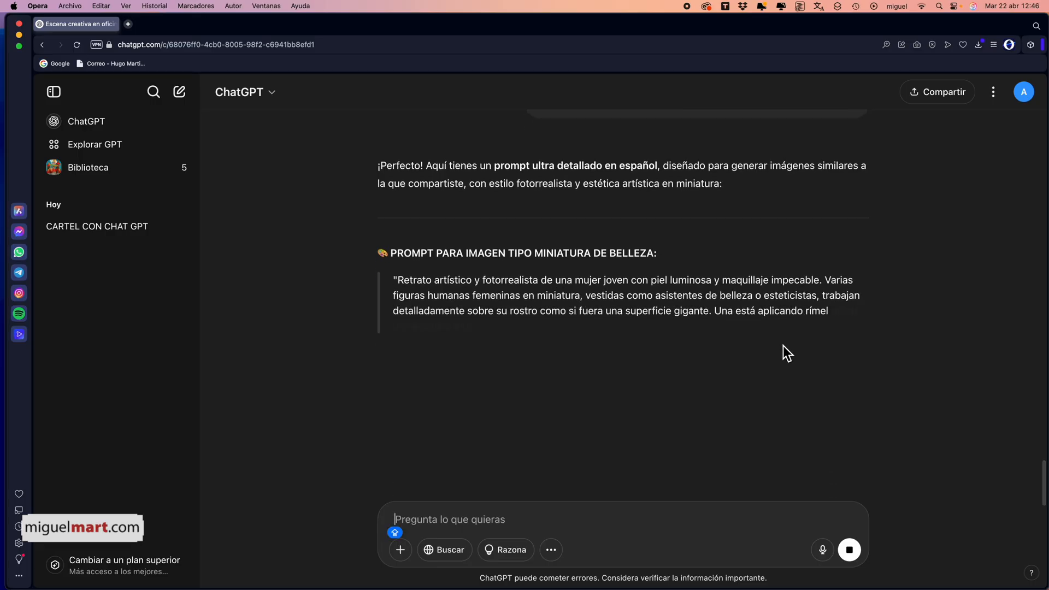
# Switch to Brave and review the Tiny Workers reference image, the prompt request sent with it and the watchmakers result.
pyautogui.hotkey('ctrl', 'Left')
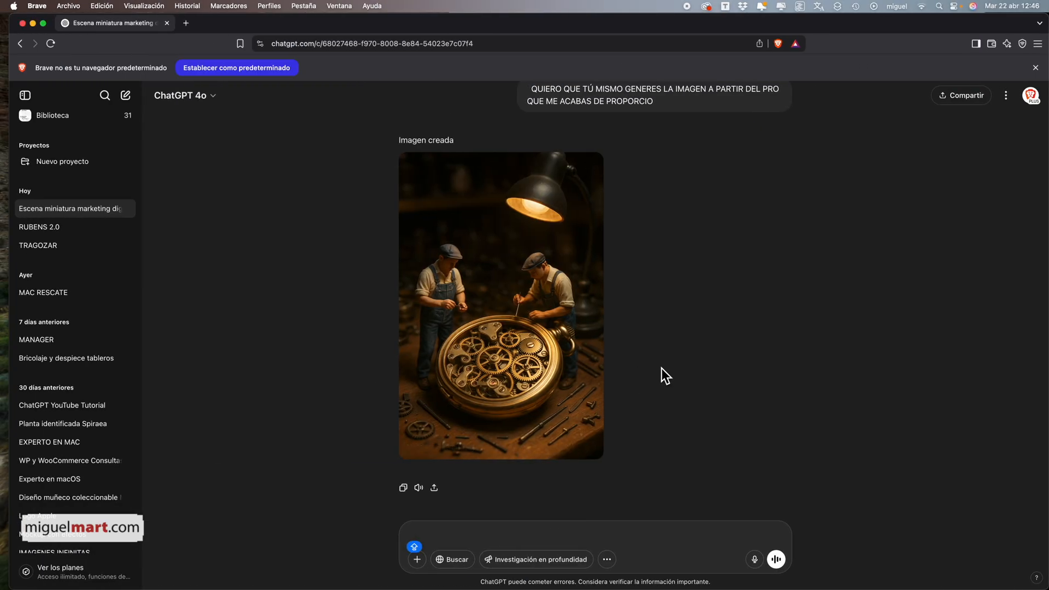
pyautogui.scroll(5, 660, 370)
pyautogui.scroll(10, 659, 370)
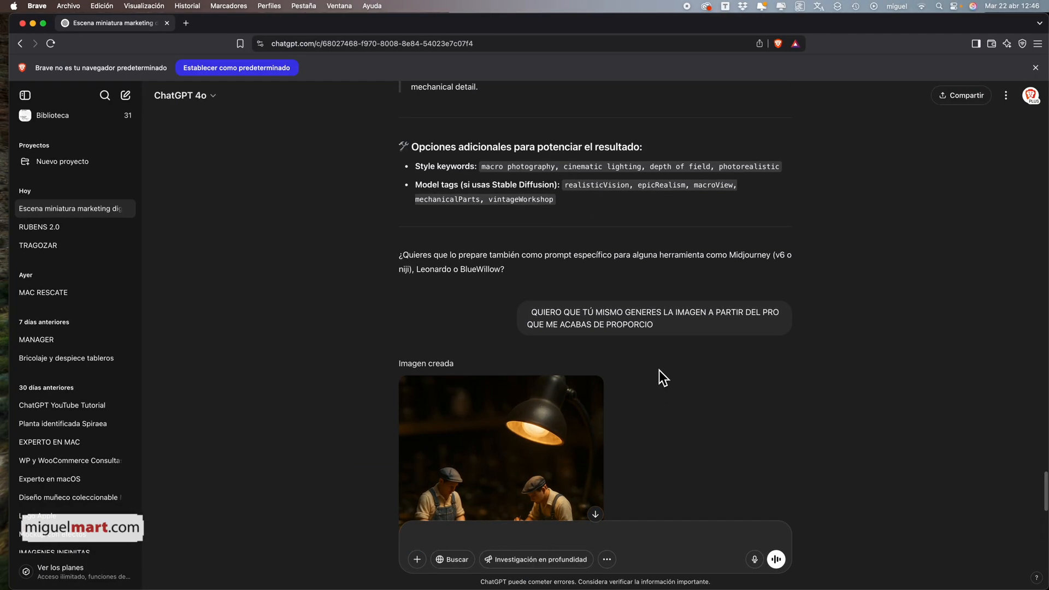
pyautogui.scroll(9, 656, 379)
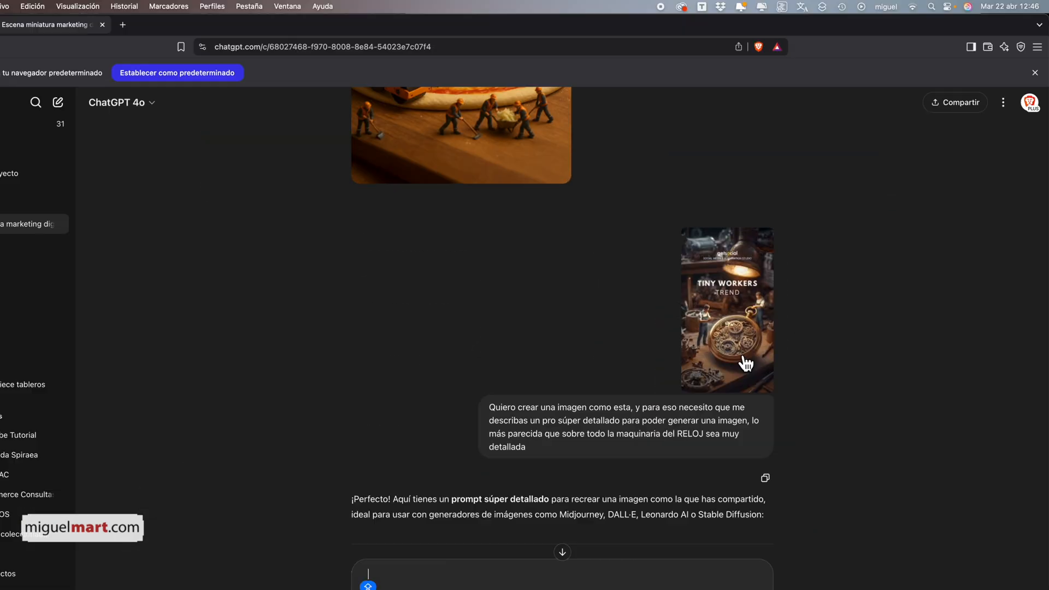
pyautogui.scroll(-6, 760, 345)
pyautogui.scroll(-15, 720, 337)
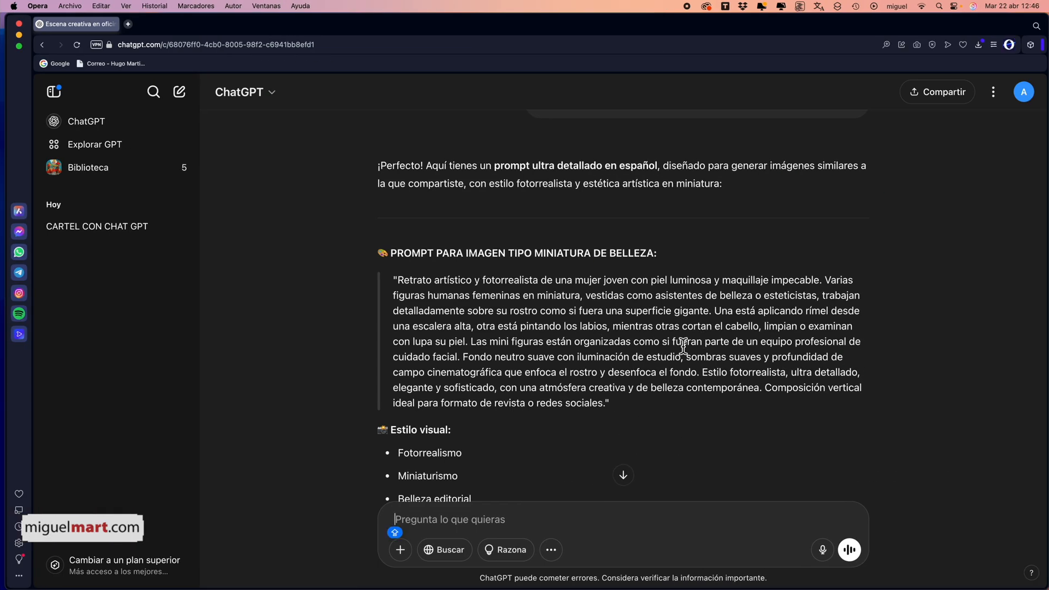
# Read the beauty miniature prompt and its visual style list in the Opera conversation, highlighting the full prompt text.
pyautogui.scroll(-5, 683, 345)
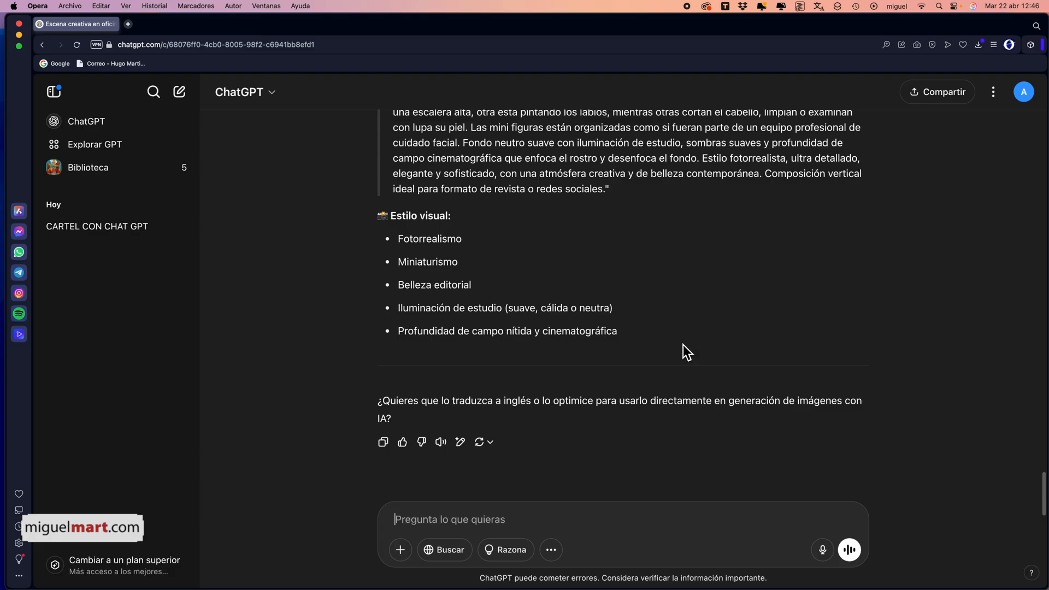
pyautogui.scroll(10, 714, 332)
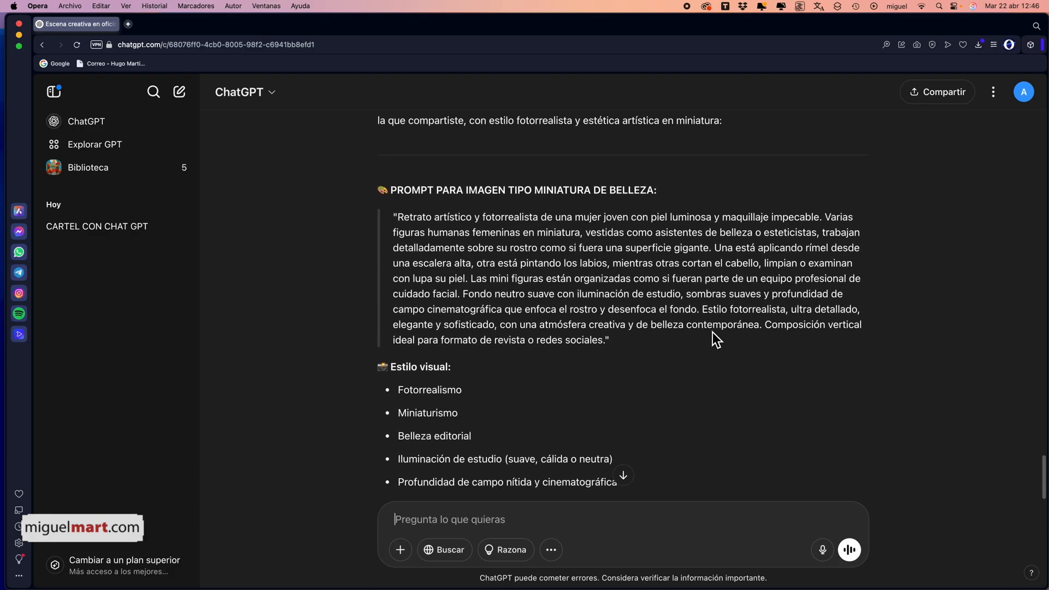
pyautogui.scroll(-6, 707, 330)
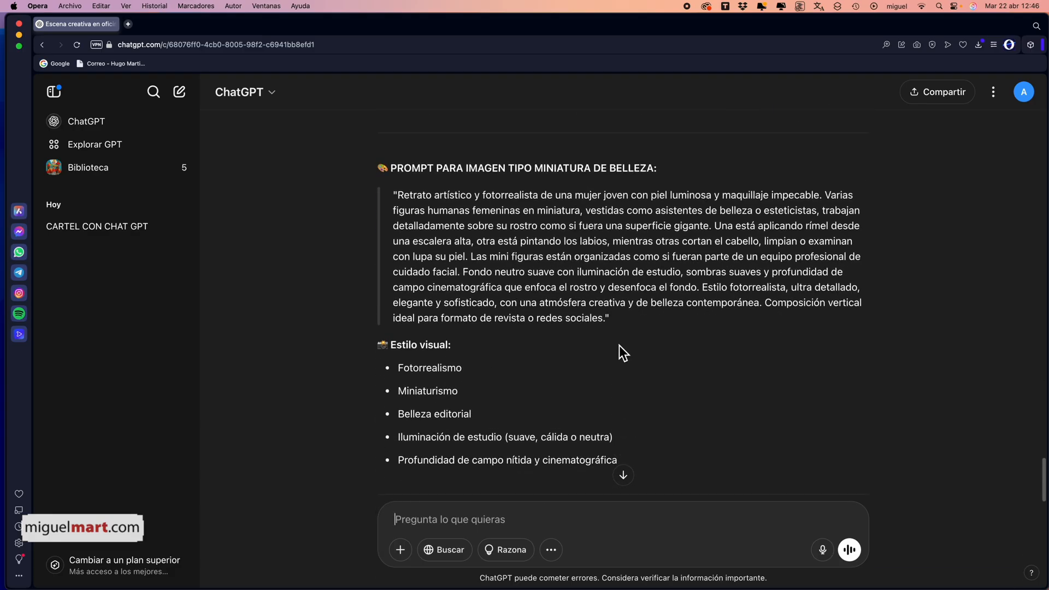
pyautogui.moveTo(613, 319); pyautogui.dragTo(393, 198)
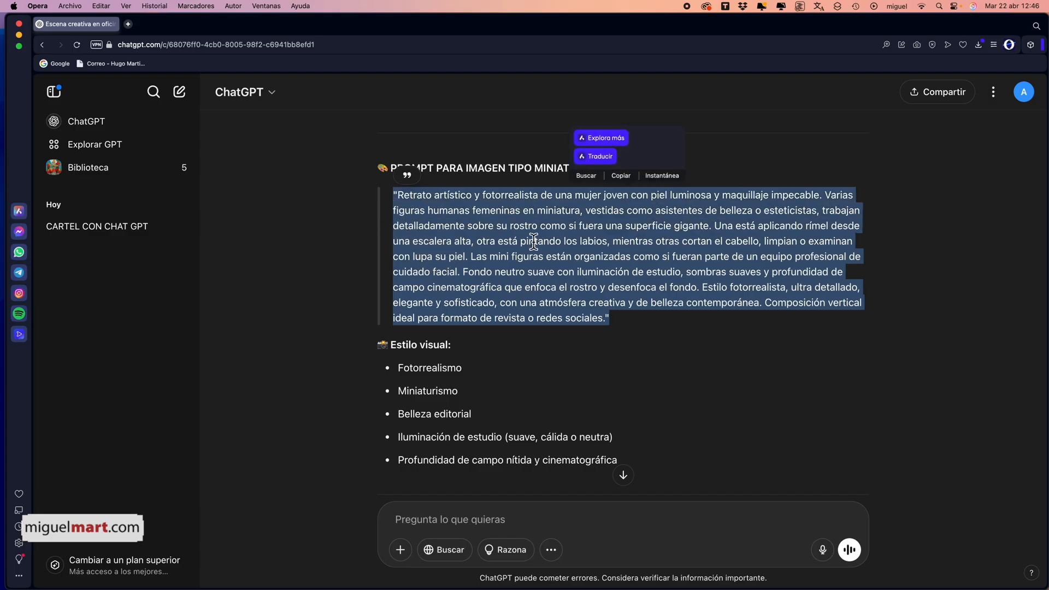
pyautogui.scroll(-2, 584, 344)
pyautogui.scroll(-1, 584, 344)
# Send the message "Genera una imagen con el pro que acabas de cr" to generate an image from the beauty miniature prompt.
pyautogui.click(541, 523)
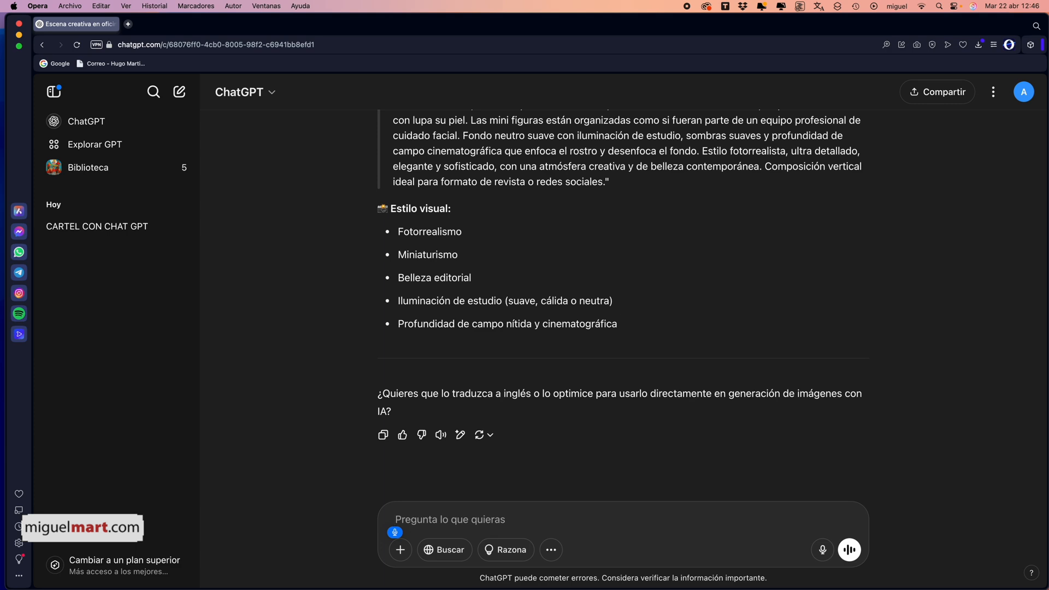
pyautogui.write('Genera una imagen')
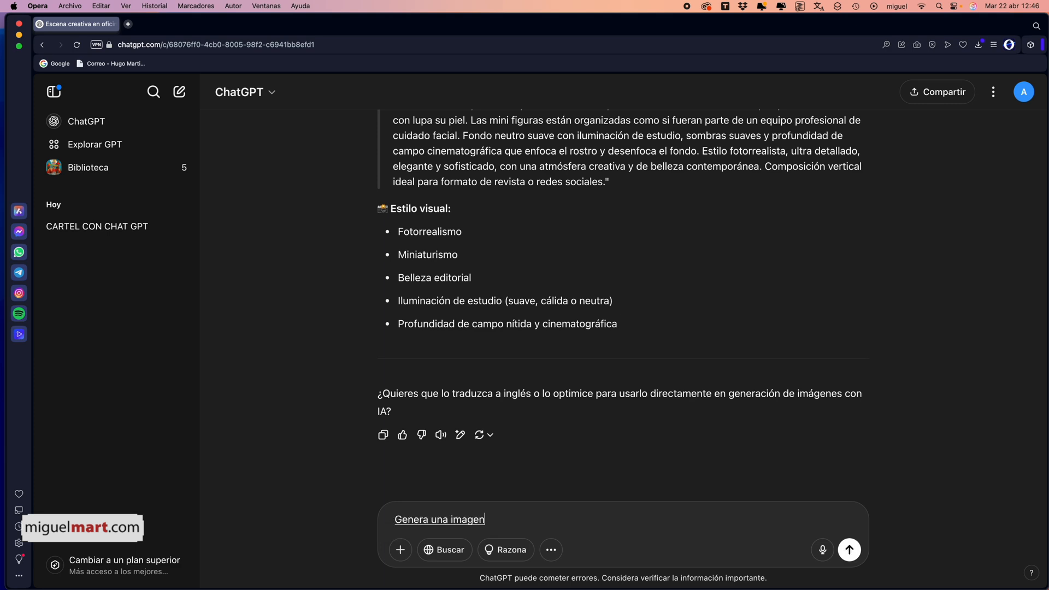
pyautogui.write(' con el pro que acabas de cr')
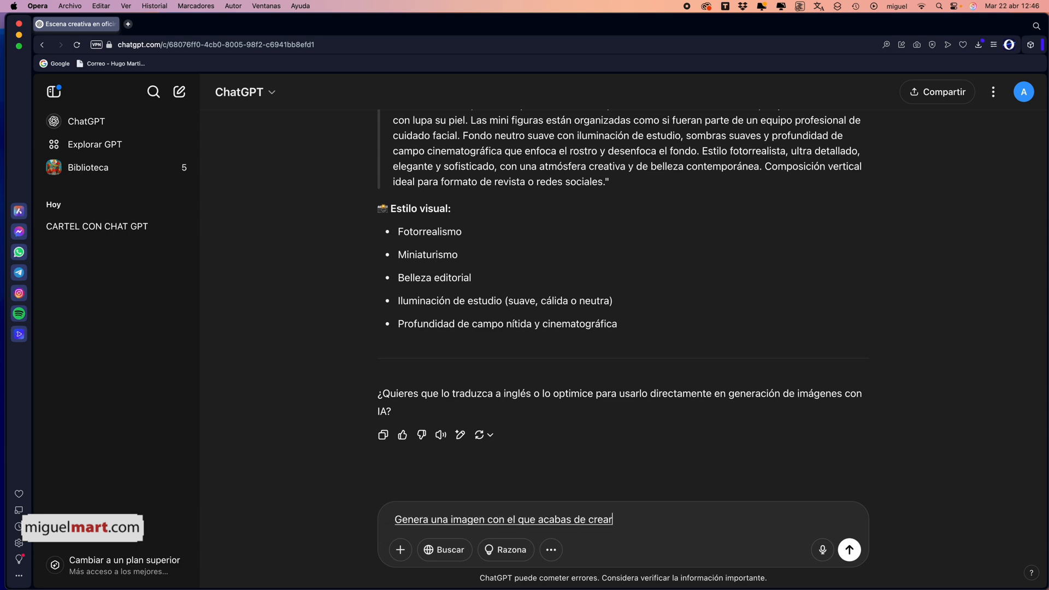
pyautogui.press('Return')
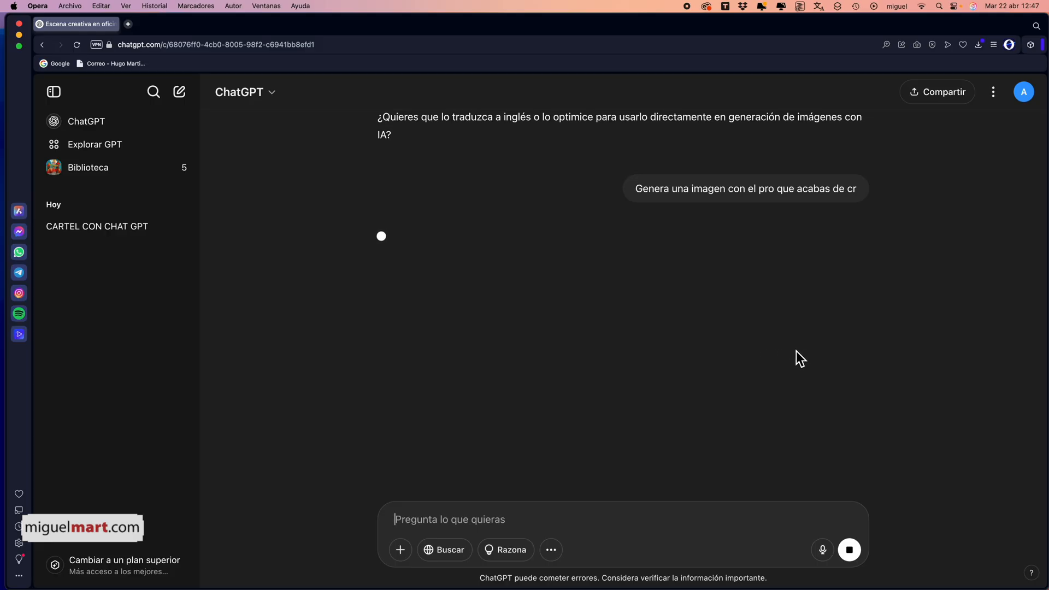
# Review the attached reference portrait in the conversation and open the generated beauty miniature image enlarged for comparison.
pyautogui.scroll(15, 798, 351)
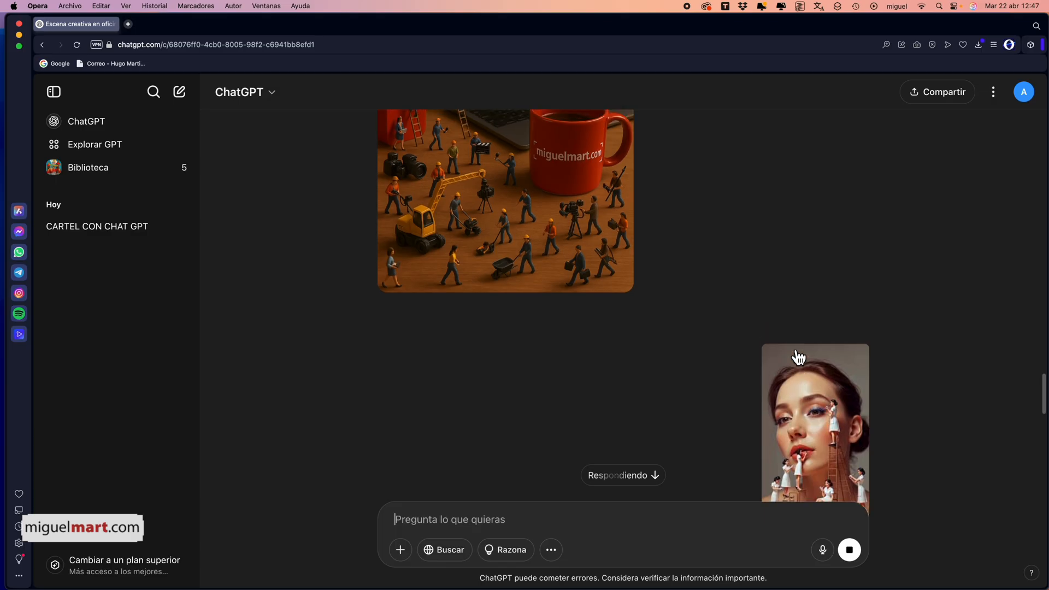
pyautogui.scroll(2, 798, 352)
pyautogui.scroll(-5, 796, 351)
pyautogui.scroll(-1, 855, 327)
pyautogui.scroll(-15, 856, 327)
pyautogui.scroll(-1, 849, 316)
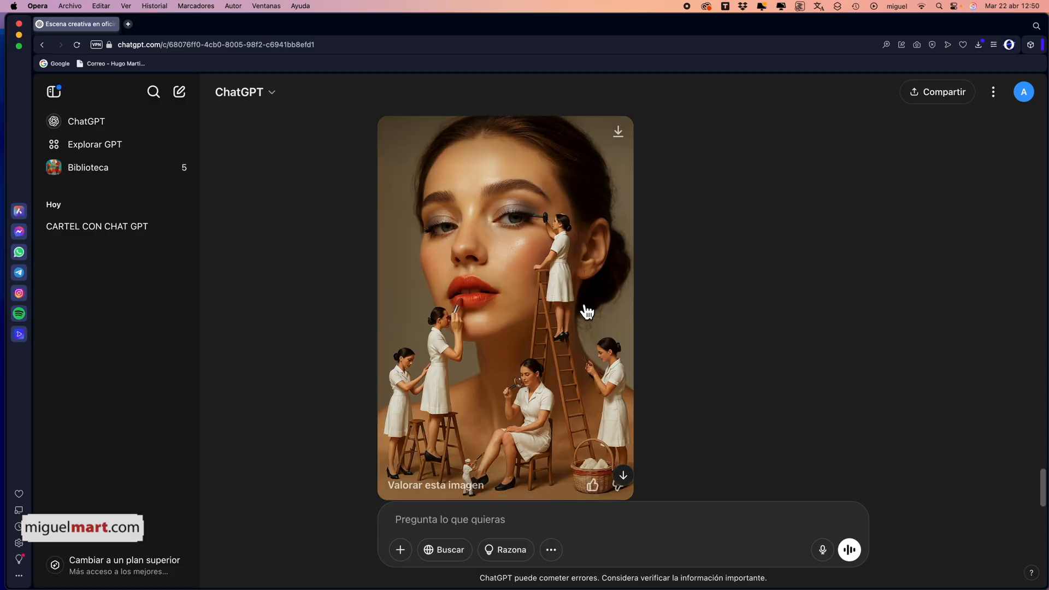
pyautogui.click(544, 288)
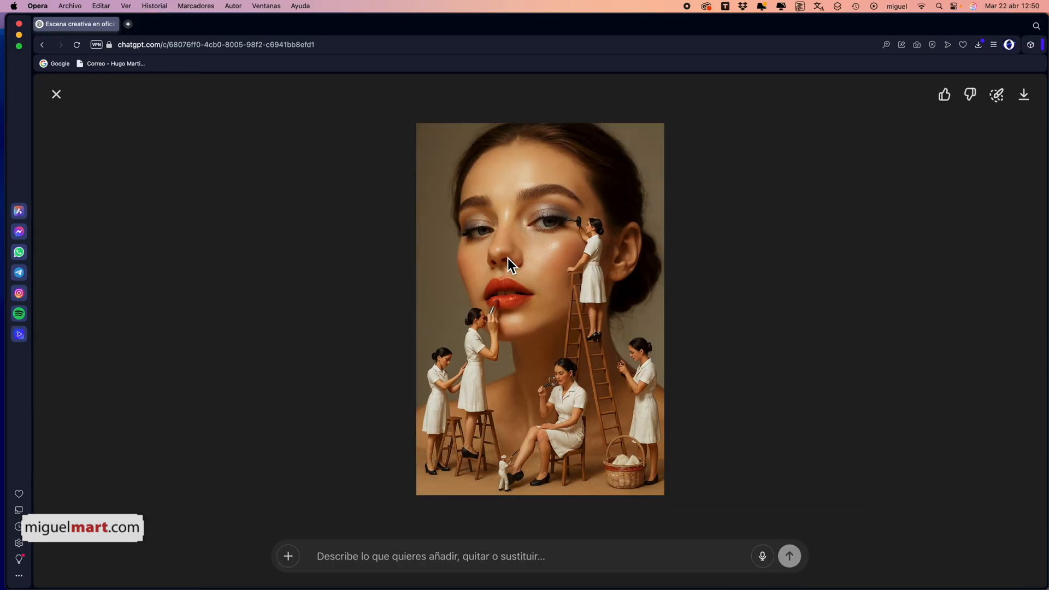